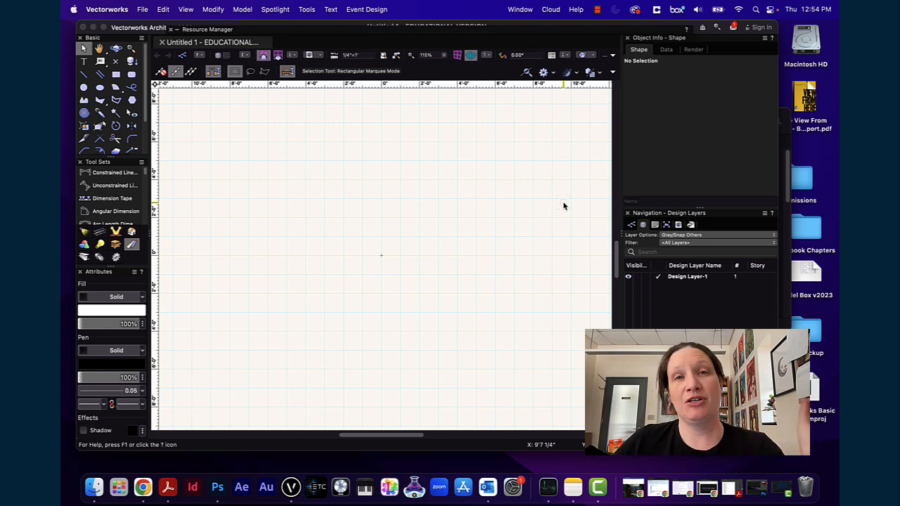
Open the program preferences, check the Session settings, and choose Minutes as the unit for the autosave interval
left_click(113, 9)
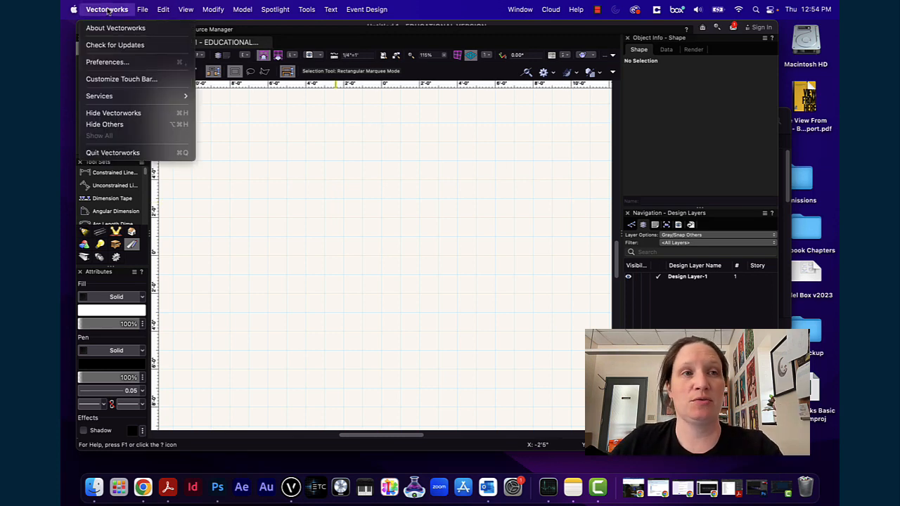
left_click(105, 63)
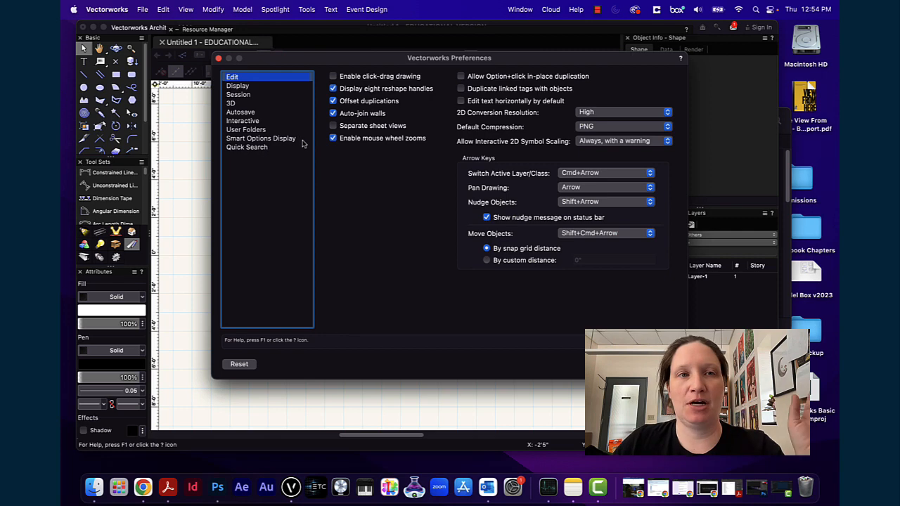
left_click(238, 94)
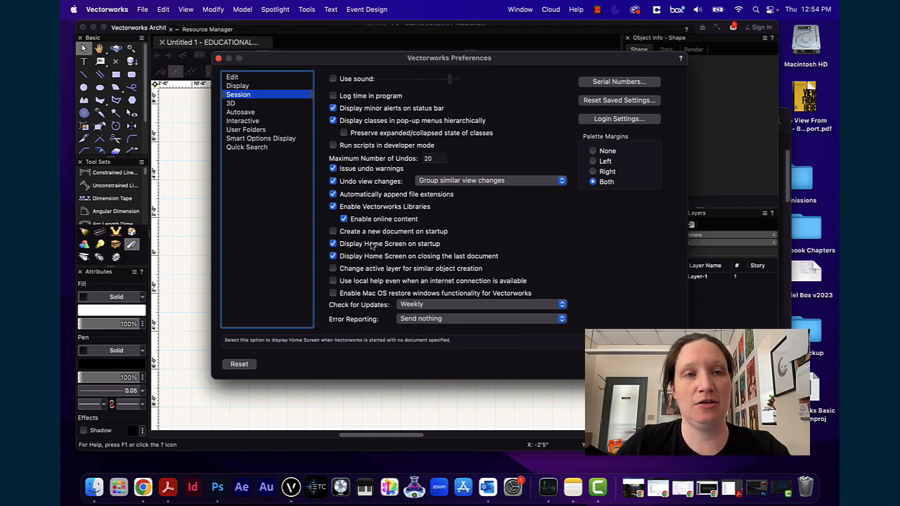
left_click(241, 114)
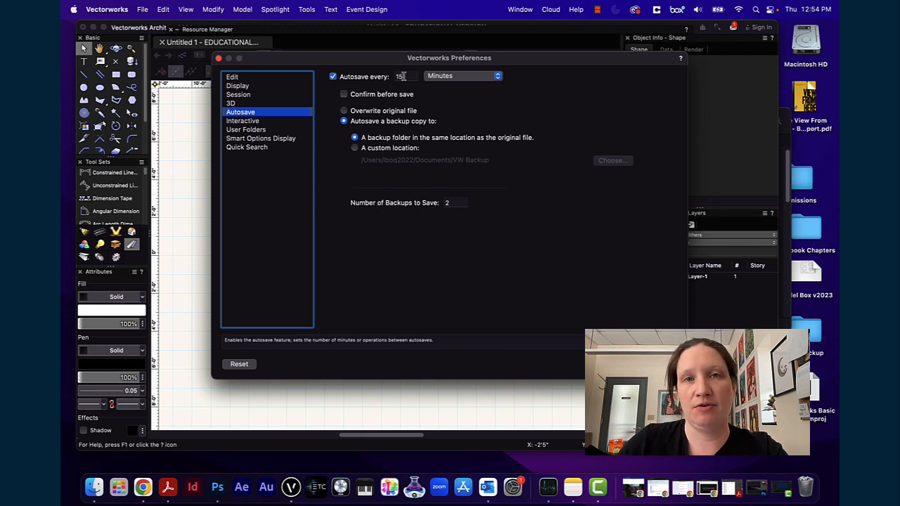
left_click(431, 76)
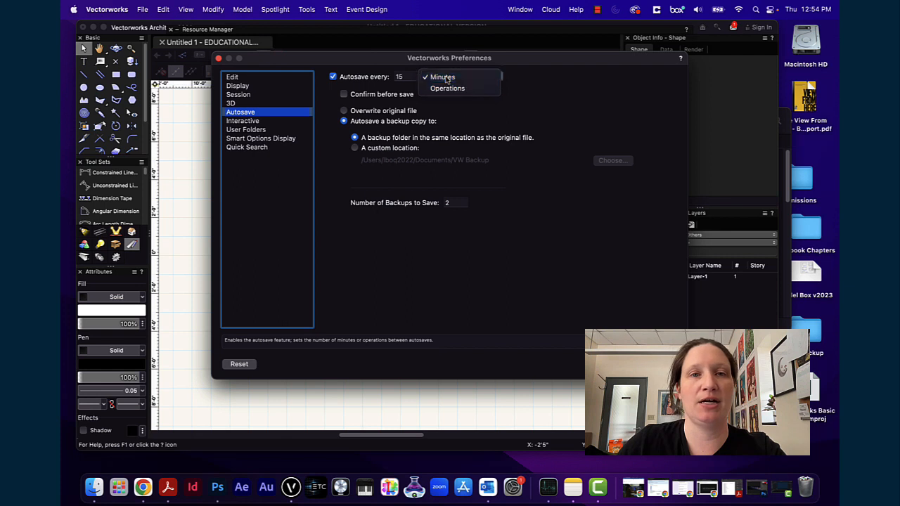
left_click(447, 77)
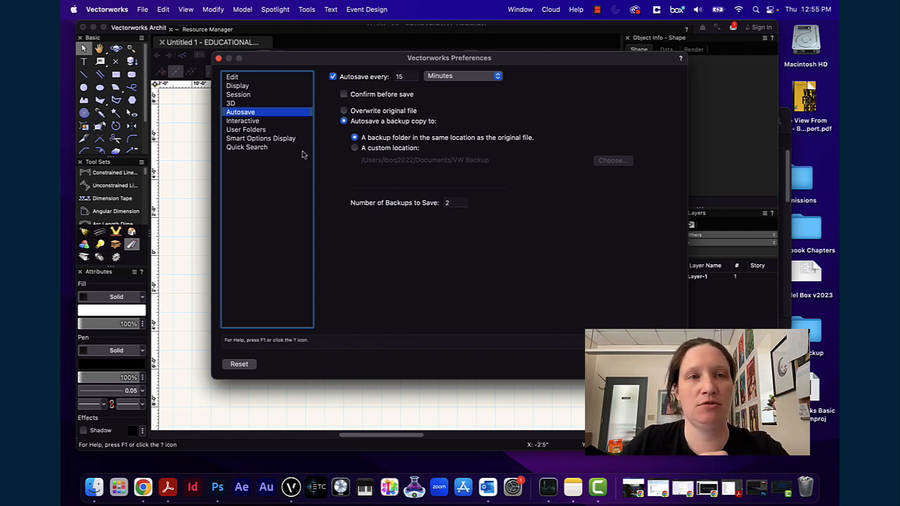
Review the Interactive, User Folders, Smart Options Display, Edit, Display and Session preference categories, and close the preferences
left_click(237, 95)
left_click(240, 112)
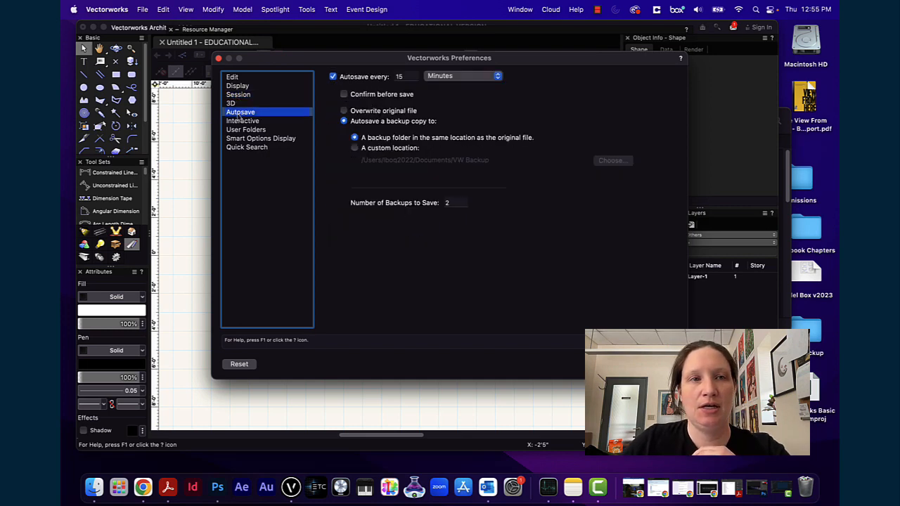
left_click(241, 121)
left_click(243, 130)
left_click(248, 139)
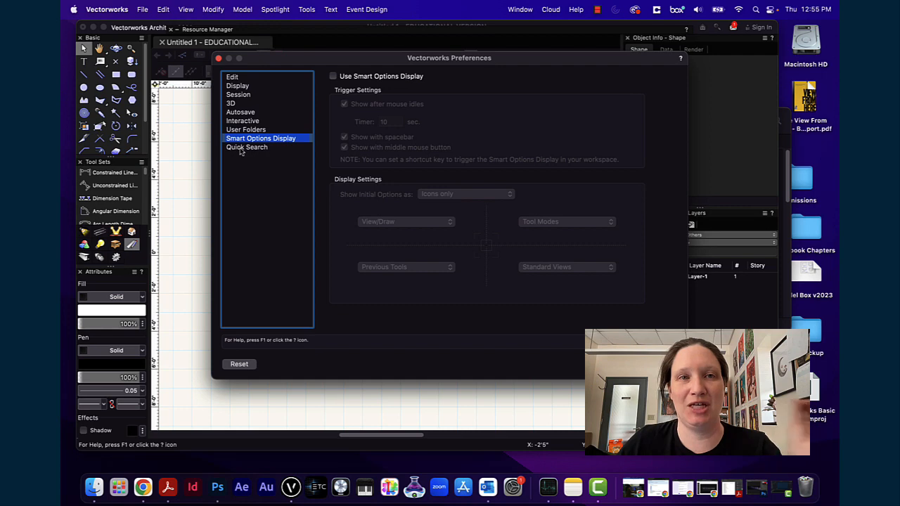
left_click(240, 78)
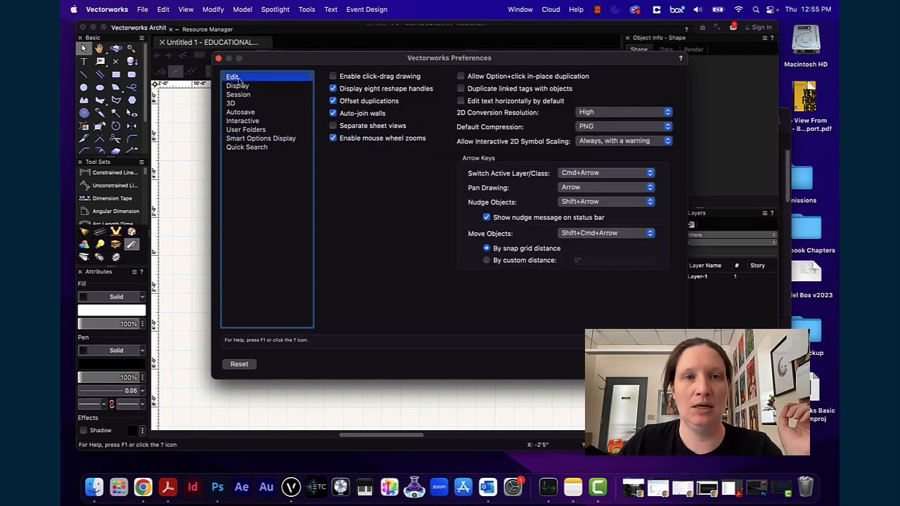
left_click(239, 86)
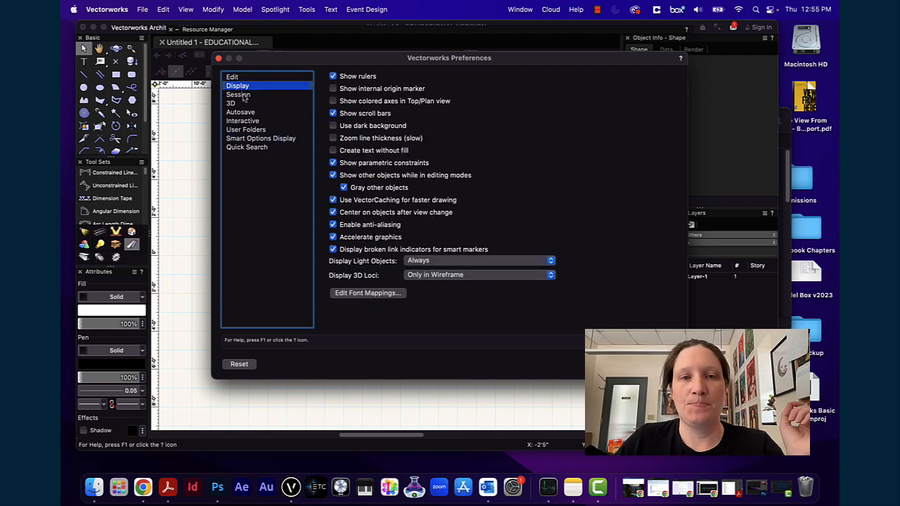
left_click(242, 96)
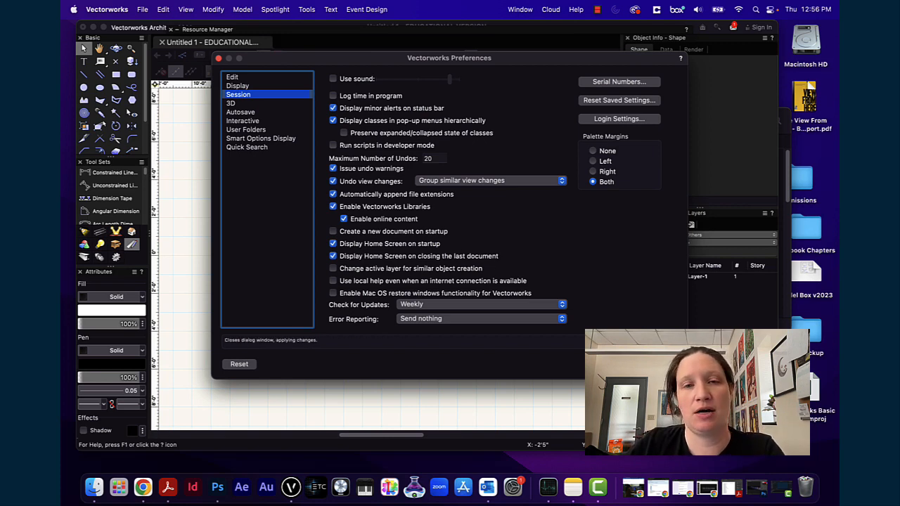
left_click(654, 364)
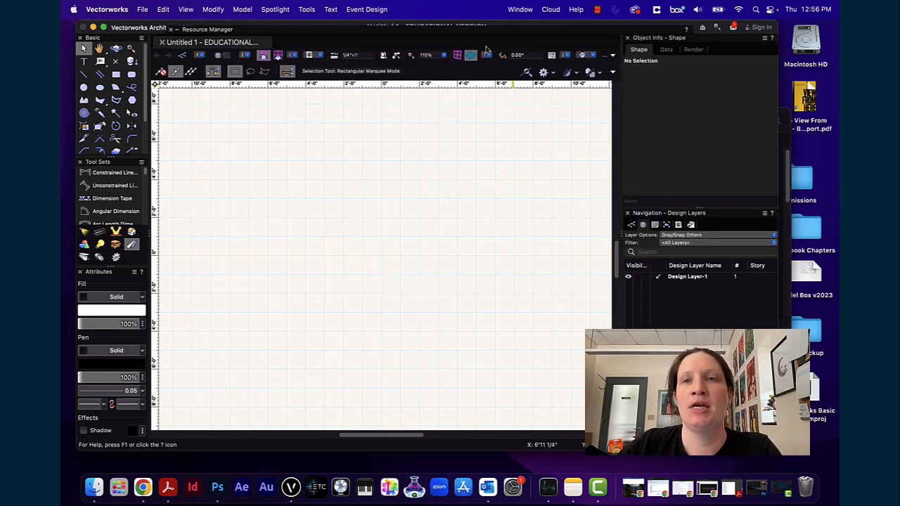
Choose Spotlight as the active workspace
left_click(308, 10)
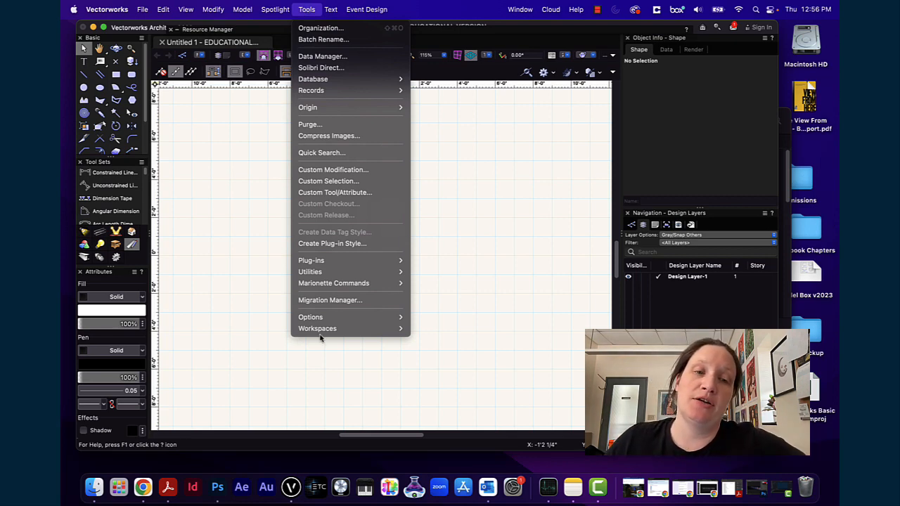
mouse_move(325, 329)
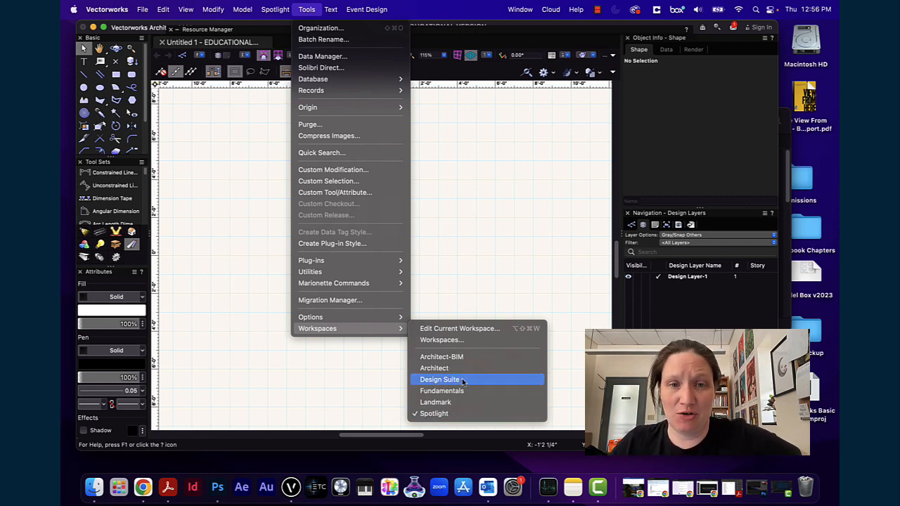
left_click(449, 414)
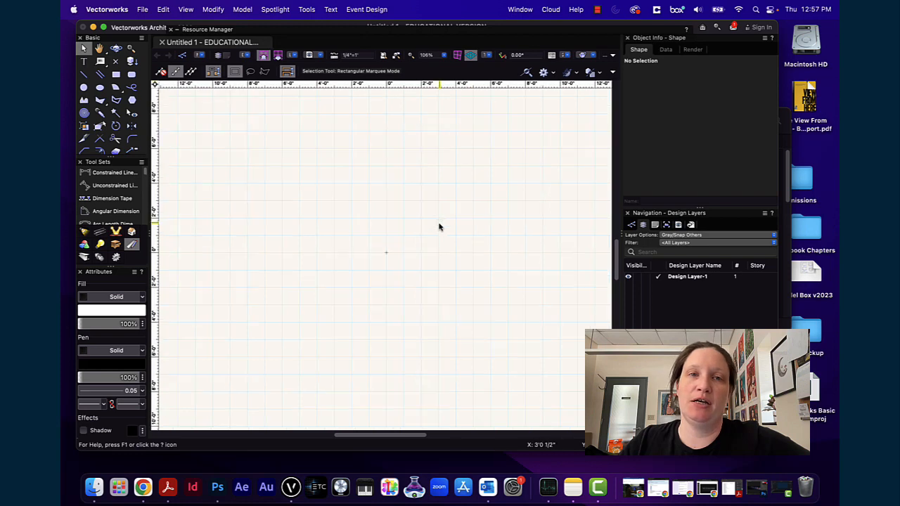
Add Show Grid to the quick preferences and turn off the drawing grid
scroll(439, 227, "down", 3)
scroll(439, 228, "down", 3)
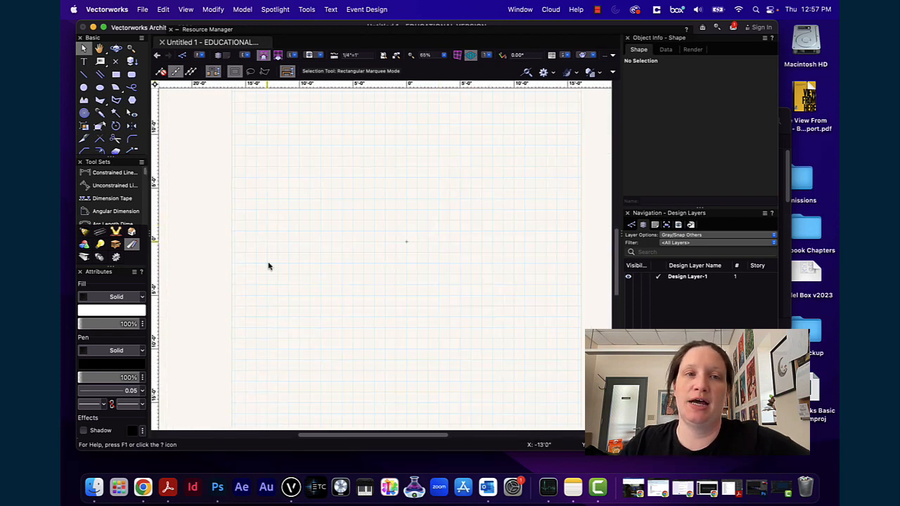
scroll(482, 281, "down", 1)
scroll(482, 281, "down", 1)
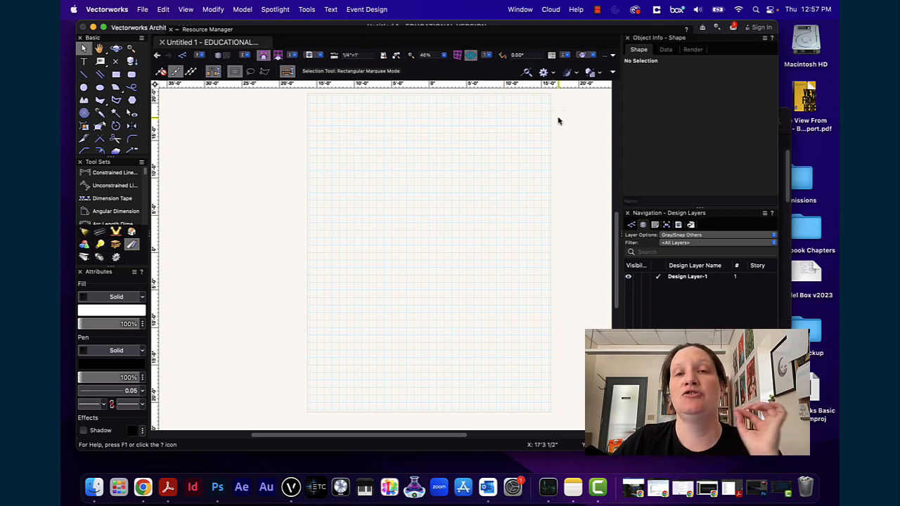
left_click(614, 75)
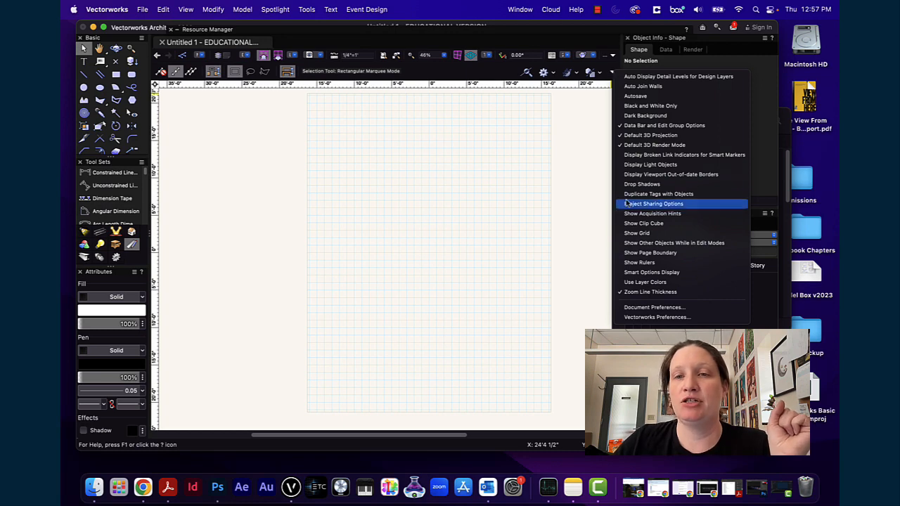
left_click(636, 234)
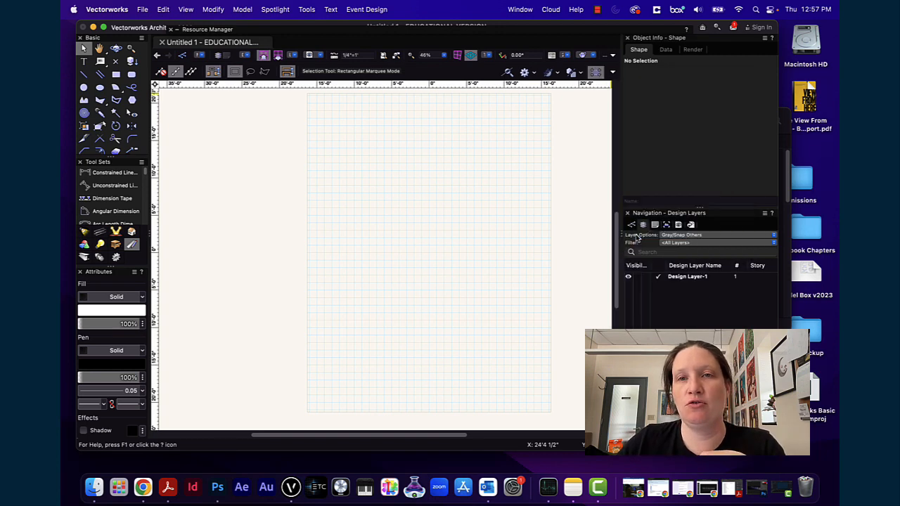
left_click(595, 73)
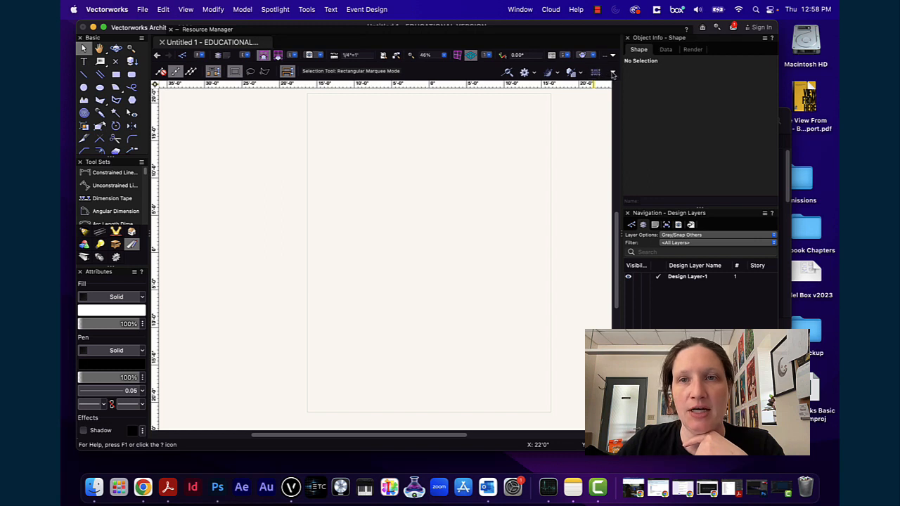
Add Show Page Boundary to the quick preferences and hide the page boundary
left_click(613, 73)
left_click(637, 252)
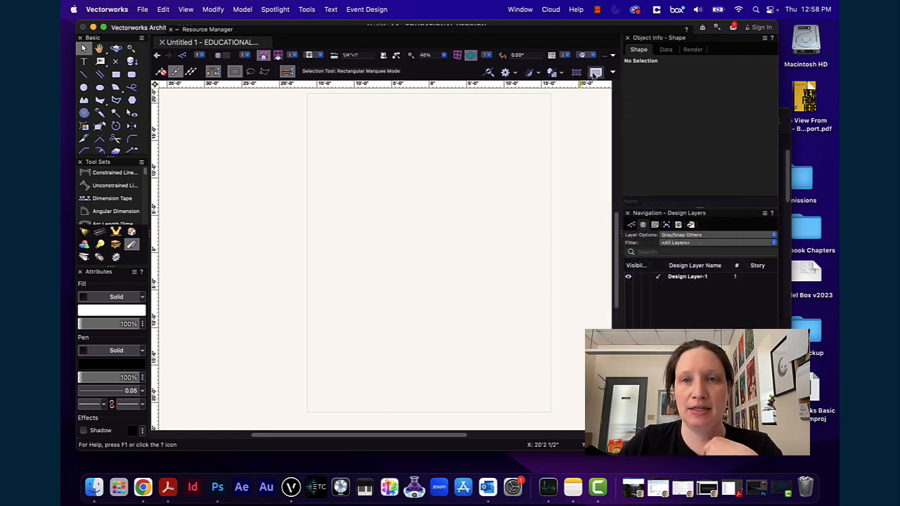
left_click(595, 73)
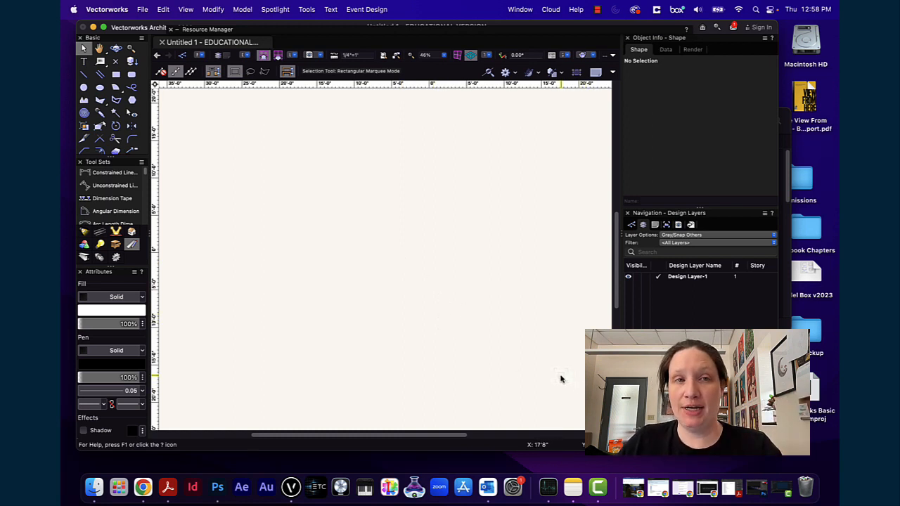
Open POM Template 2023.vwx from the Downloads folder and check its sheet layers before returning to the design layers
left_click(143, 8)
left_click(146, 36)
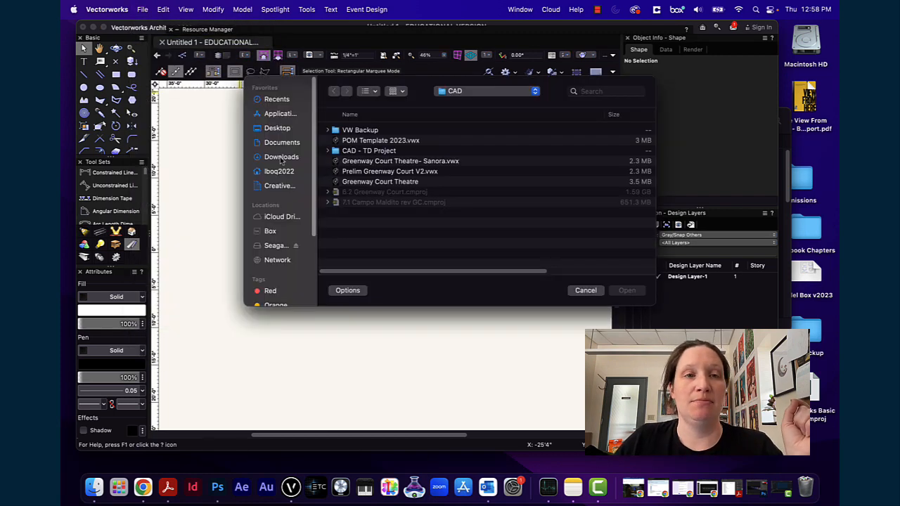
left_click(281, 157)
left_click(369, 130)
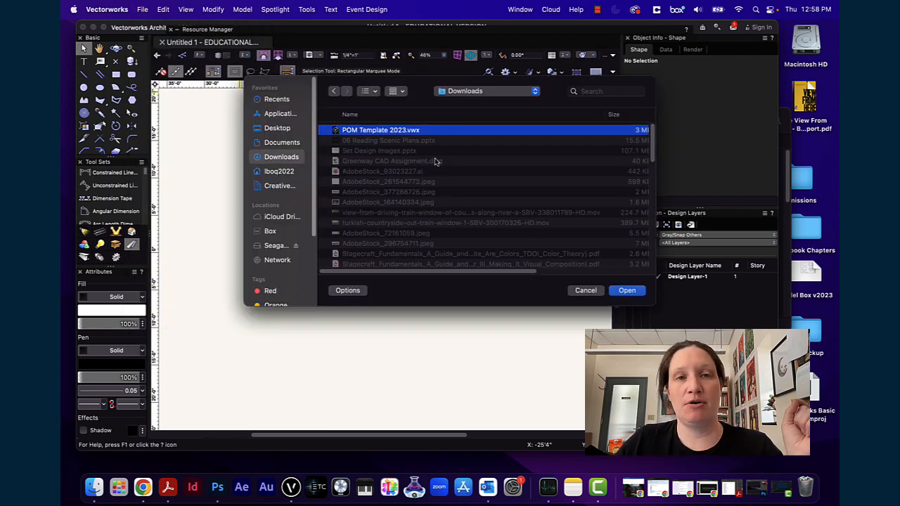
left_click(627, 291)
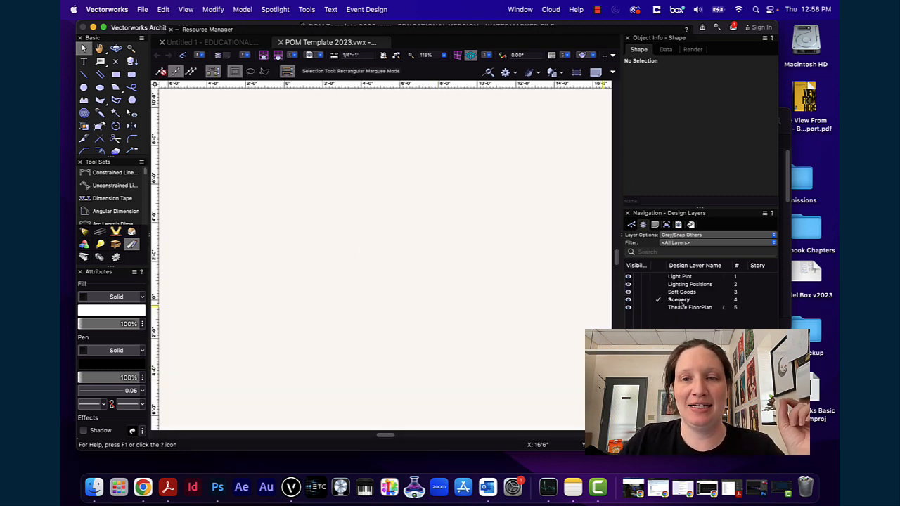
left_click(654, 225)
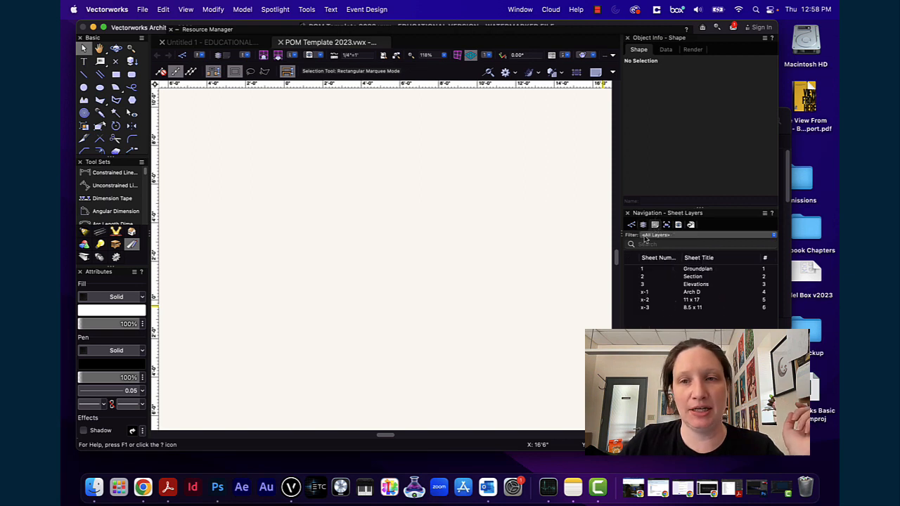
left_click(642, 226)
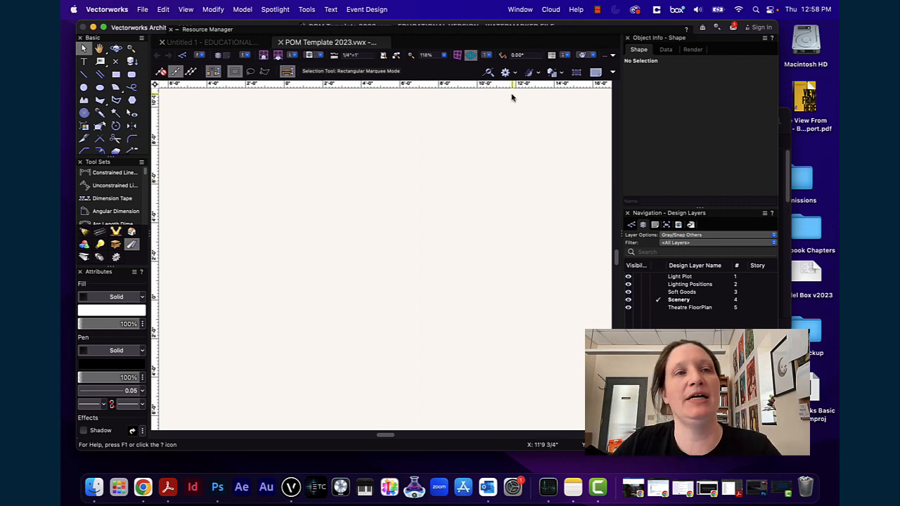
Save the file as a drawing template named POM Template 2023 in the Templates folder, replacing the existing one
left_click(144, 9)
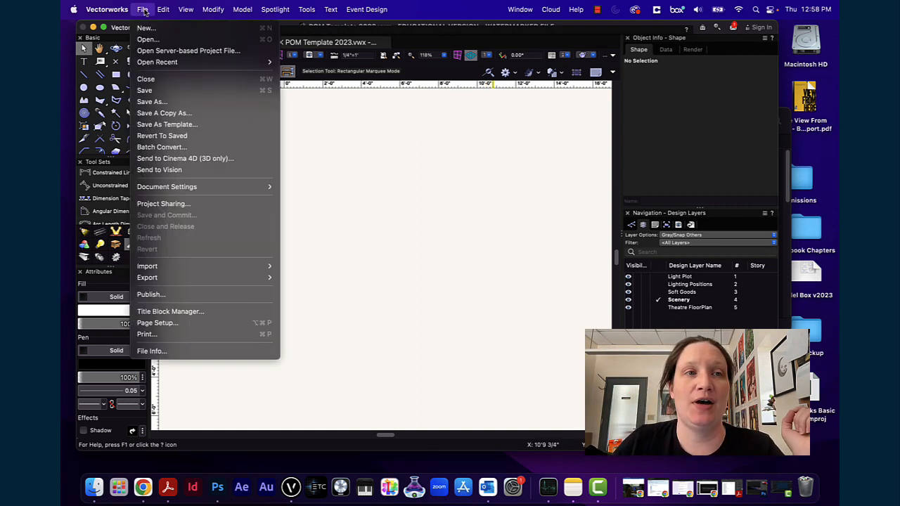
left_click(217, 126)
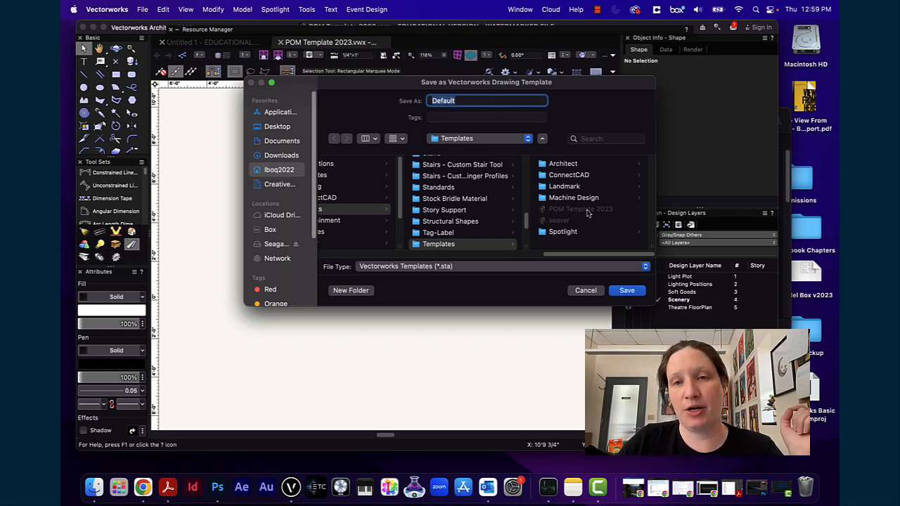
left_click(588, 213)
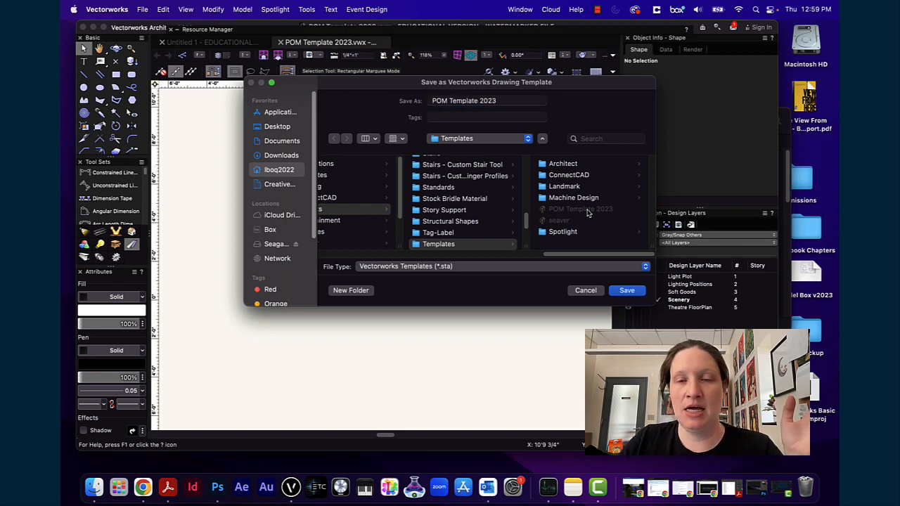
left_click(631, 292)
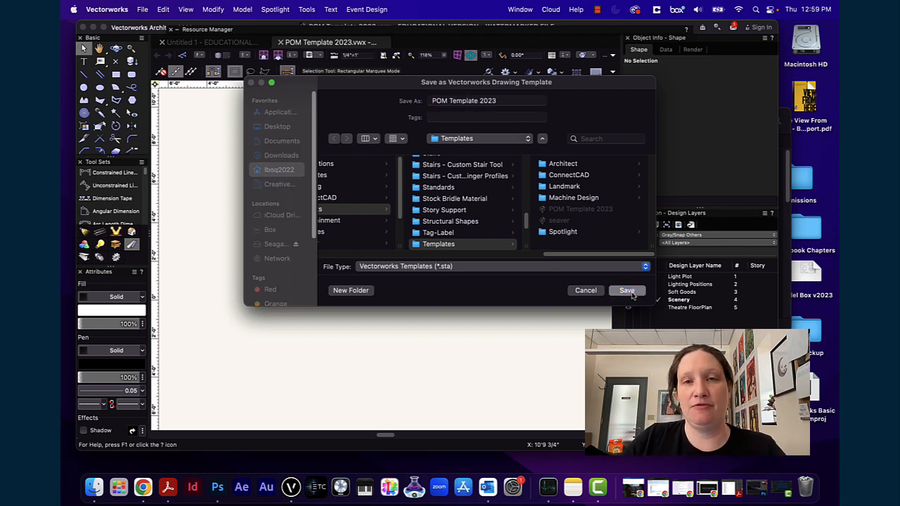
left_click(482, 246)
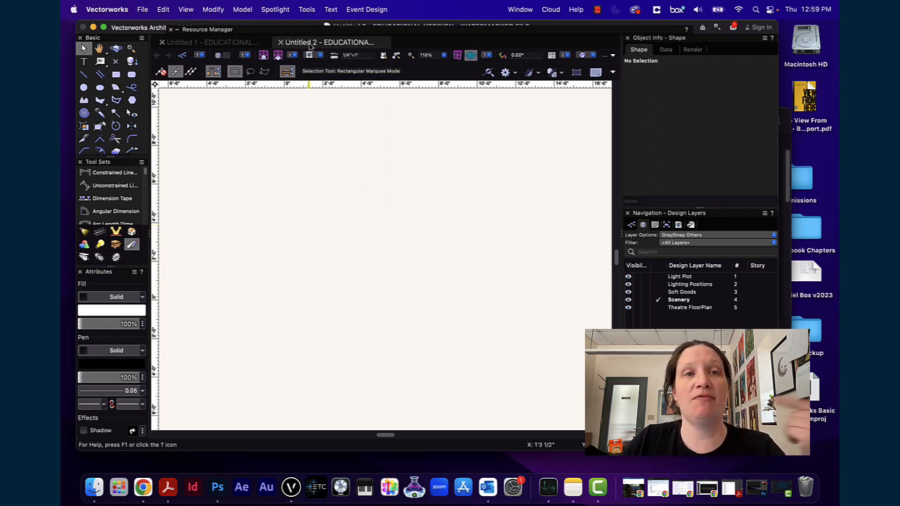
Close both open untitled documents
left_click(281, 42)
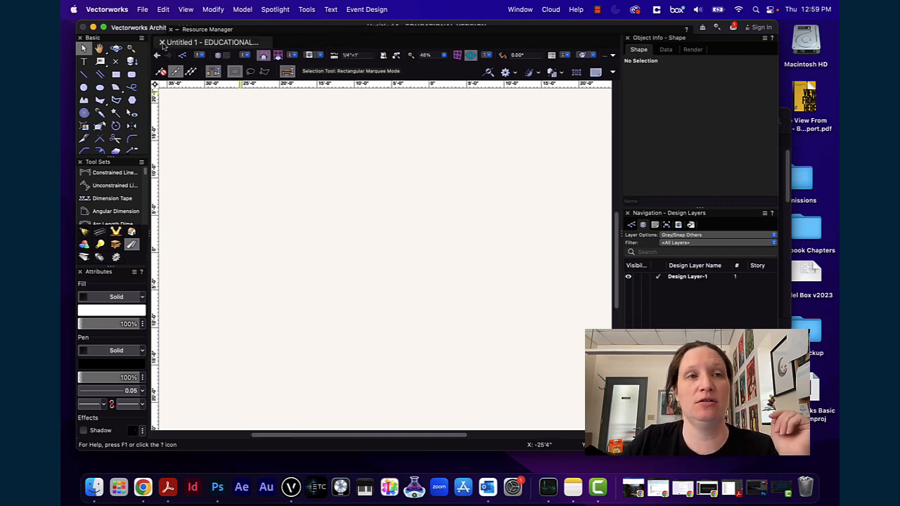
left_click(161, 43)
left_click(408, 225)
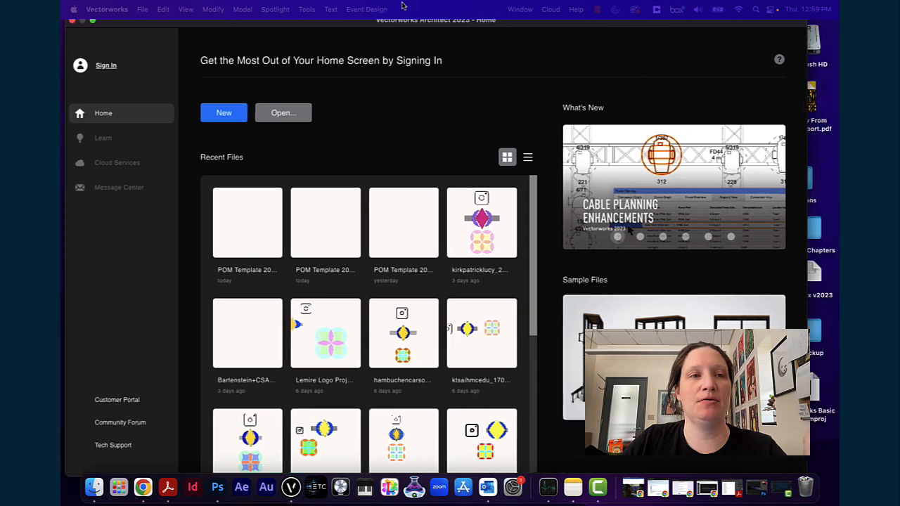
Create a new document based on the POM Template 2023.sta template
left_click(220, 116)
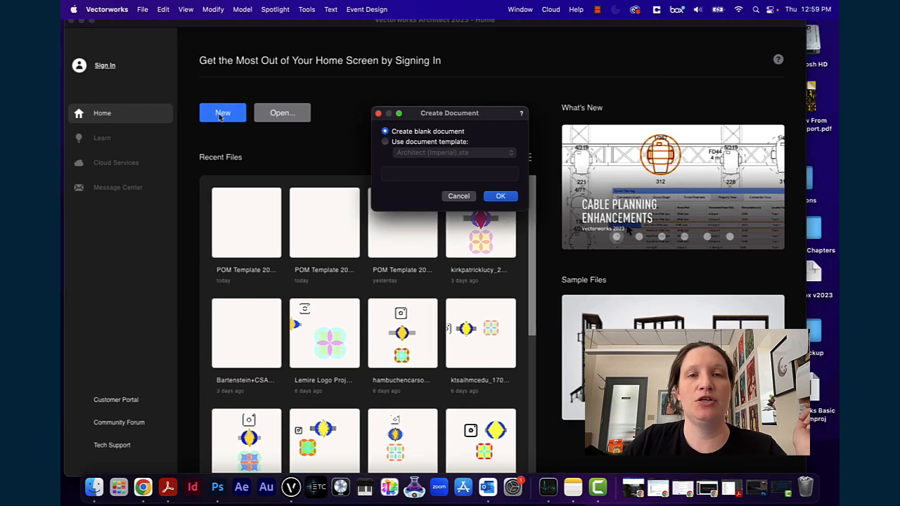
left_click(396, 144)
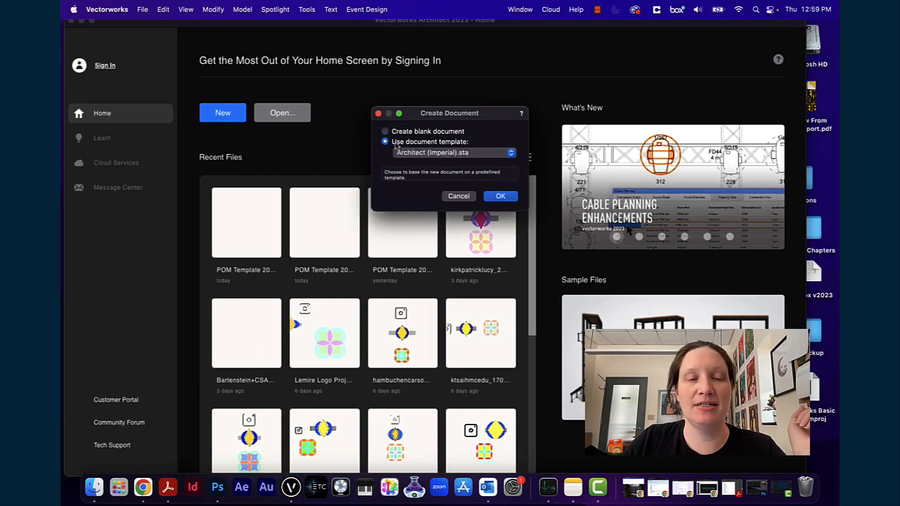
left_click(418, 153)
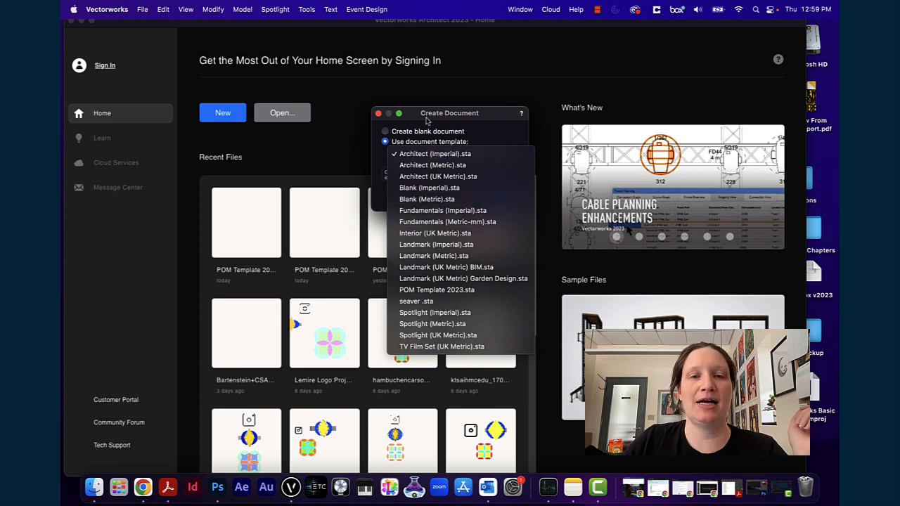
left_click(421, 291)
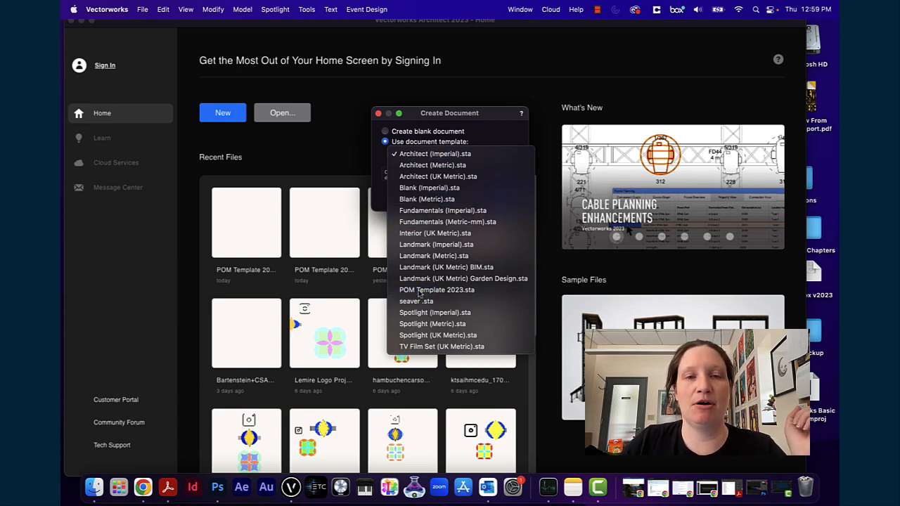
left_click(494, 197)
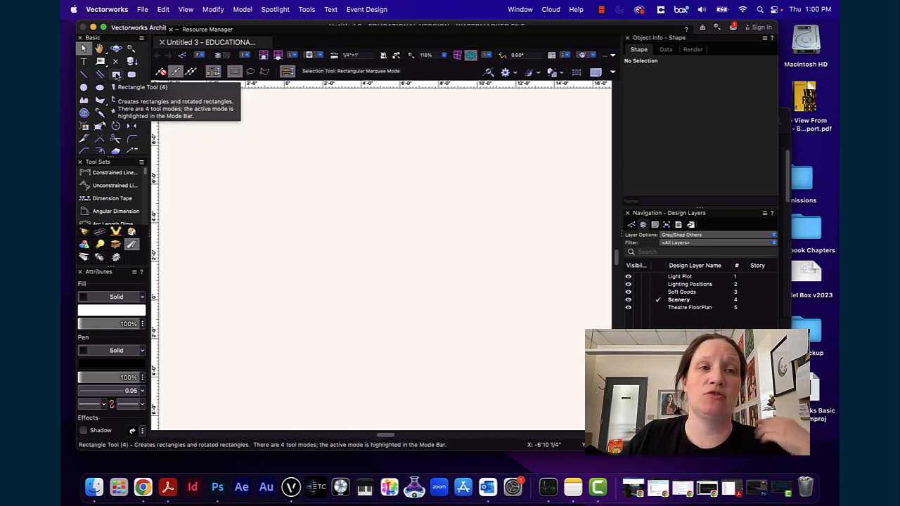
left_click(117, 75)
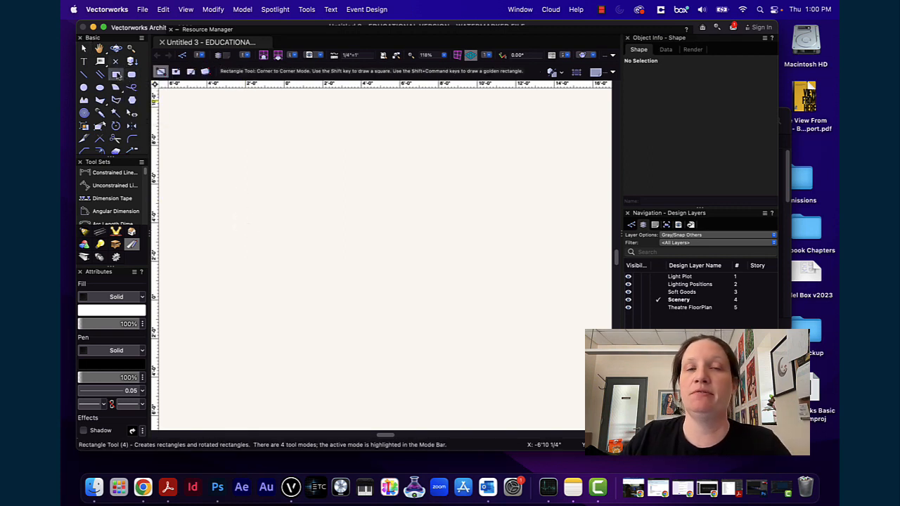
left_click(259, 269)
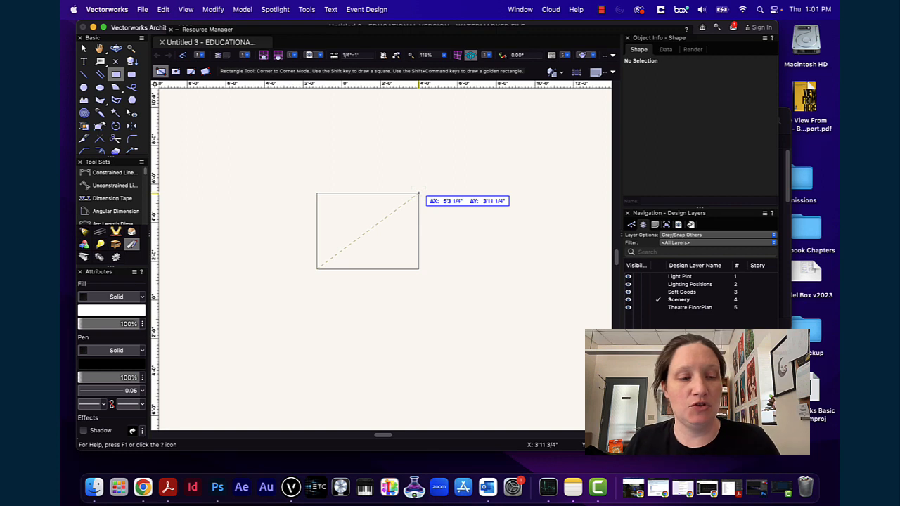
key("Tab")
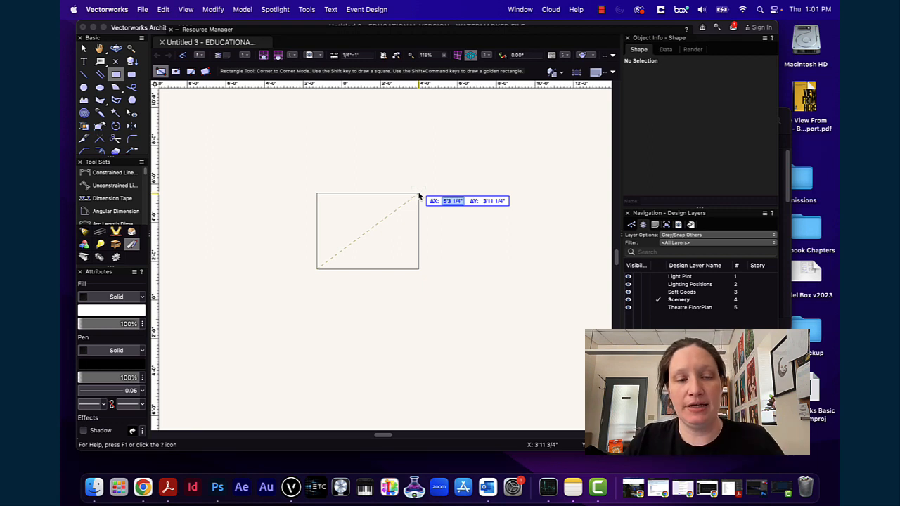
type("16")
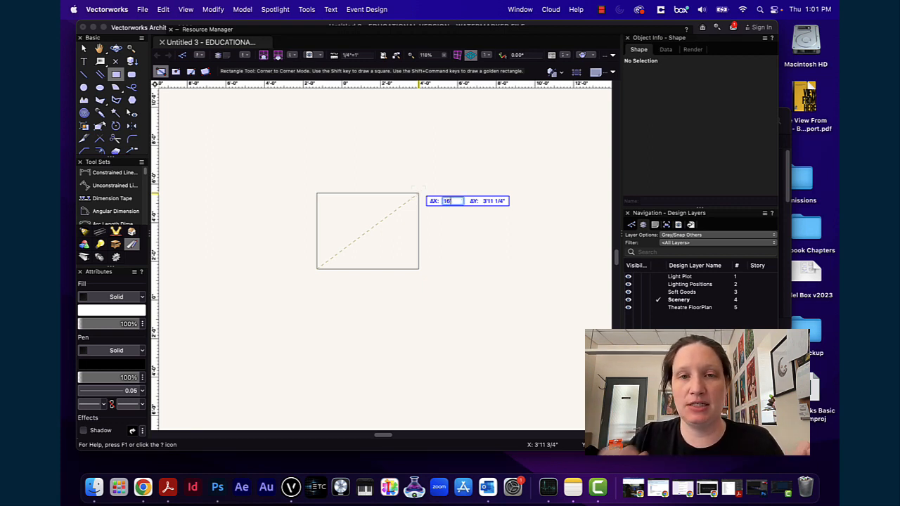
key("Tab")
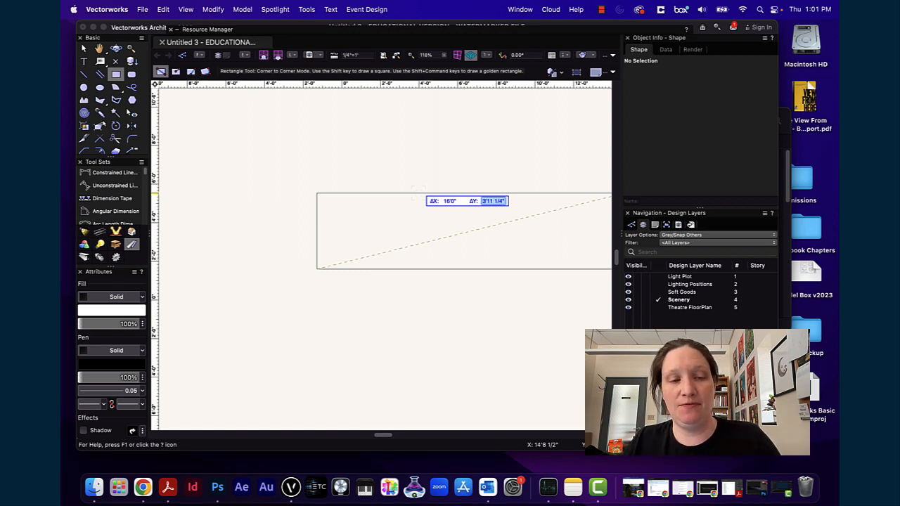
type("8")
key("Tab")
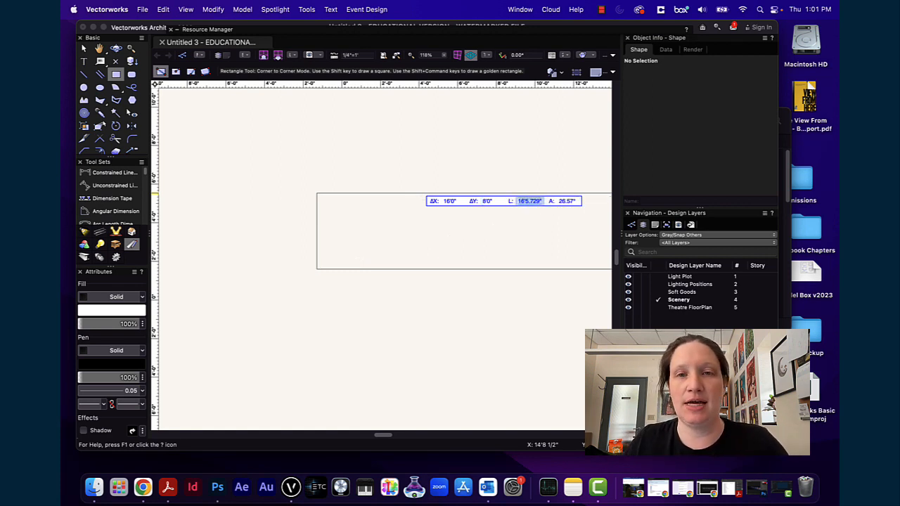
mouse_move(448, 192)
middle_mouse_down()
mouse_move(348, 221)
mouse_move(272, 277)
middle_mouse_up()
middle_click_drag(313, 253, 313, 254)
scroll(313, 253, "down", 3)
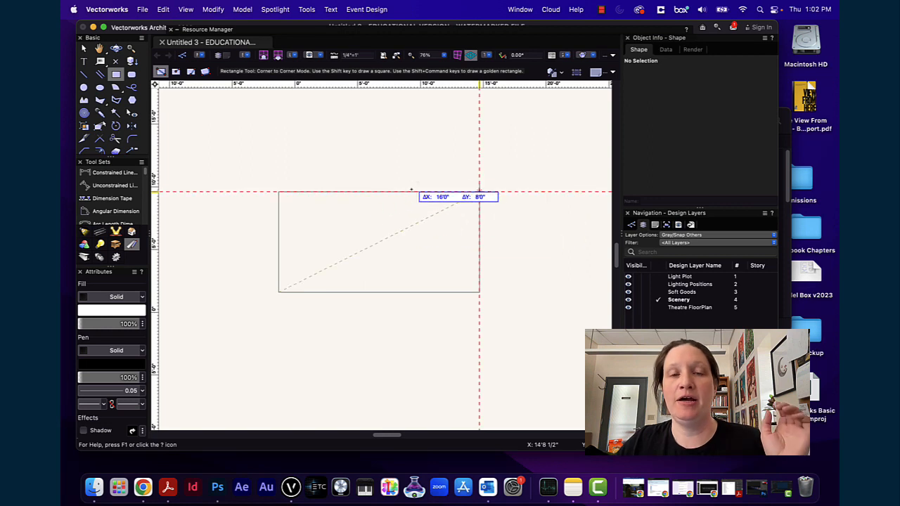
left_click(451, 184)
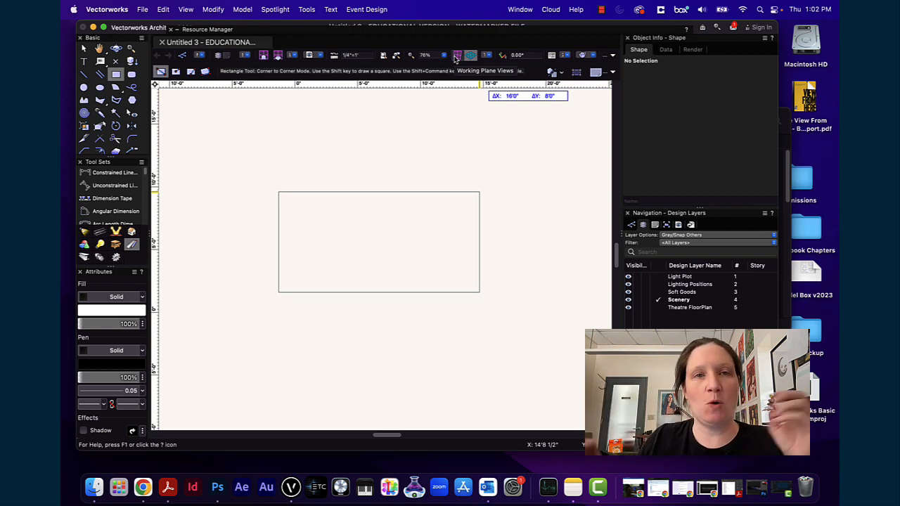
left_click(99, 48)
mouse_move(411, 167)
left_mouse_down()
mouse_move(344, 166)
mouse_move(399, 149)
mouse_move(336, 161)
left_mouse_up()
scroll(418, 168, "down", 5)
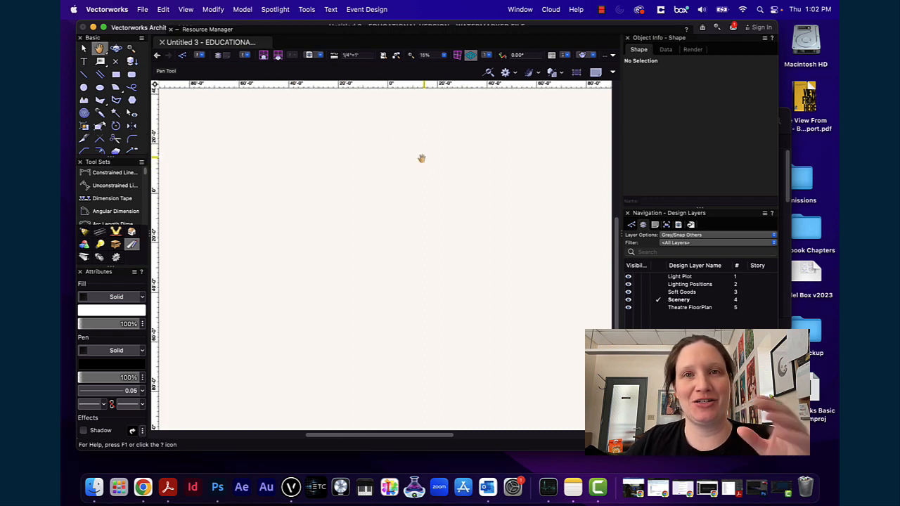
left_click(84, 47)
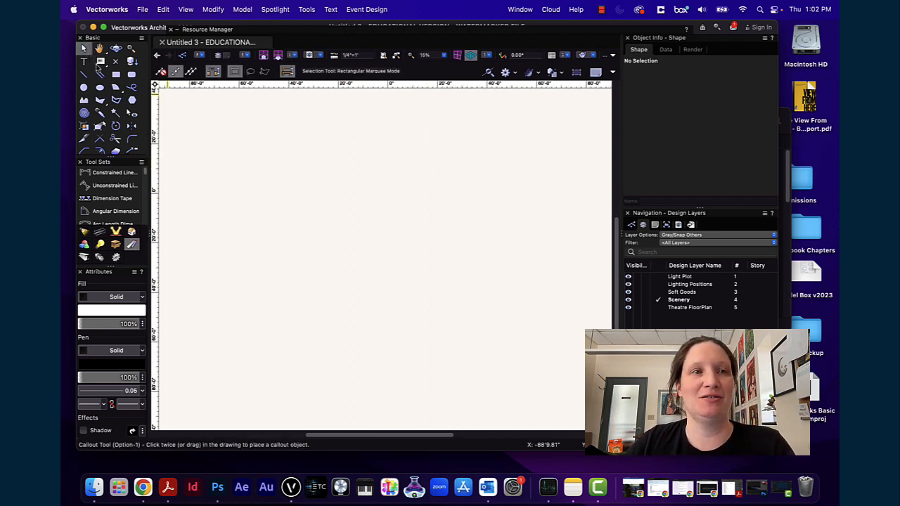
Draw a rectangle 16' wide and 8' high on the Scenery layer
left_click(116, 74)
left_click(303, 248)
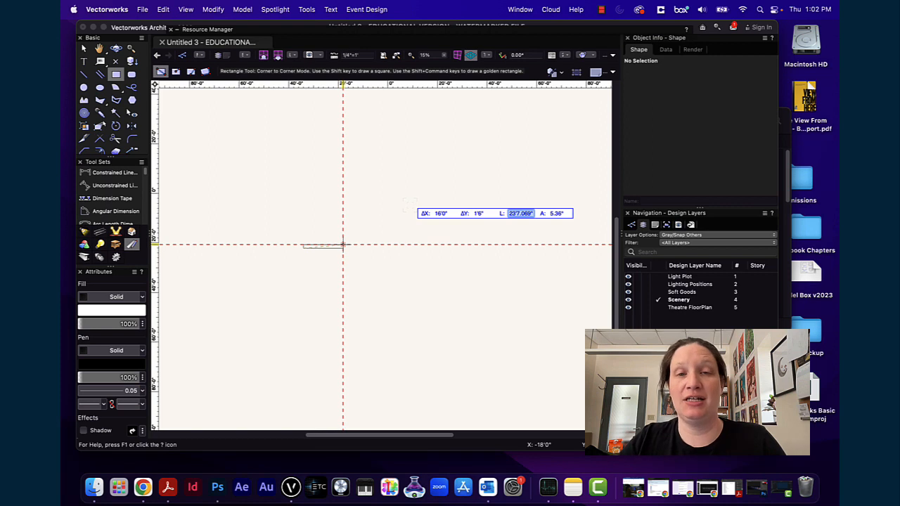
key("Tab")
key("Tab")
key("Tab")
key("Tab")
key("Tab")
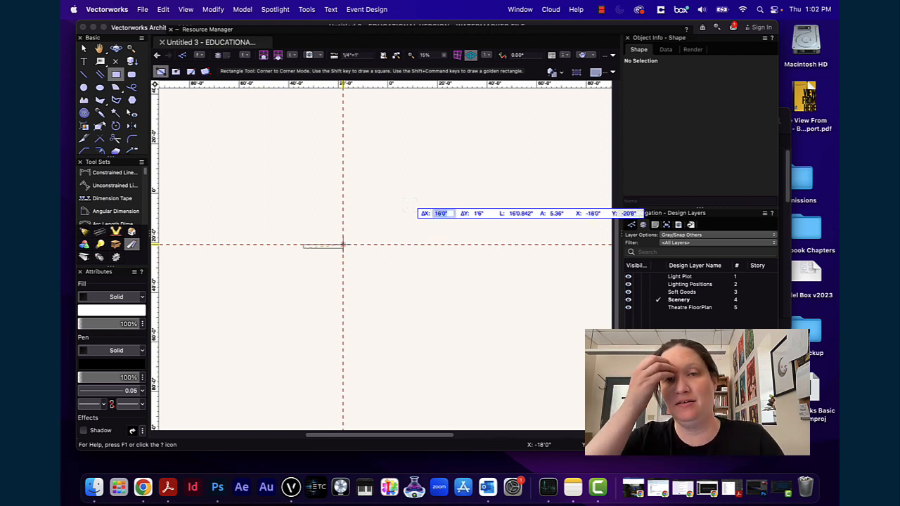
type("8")
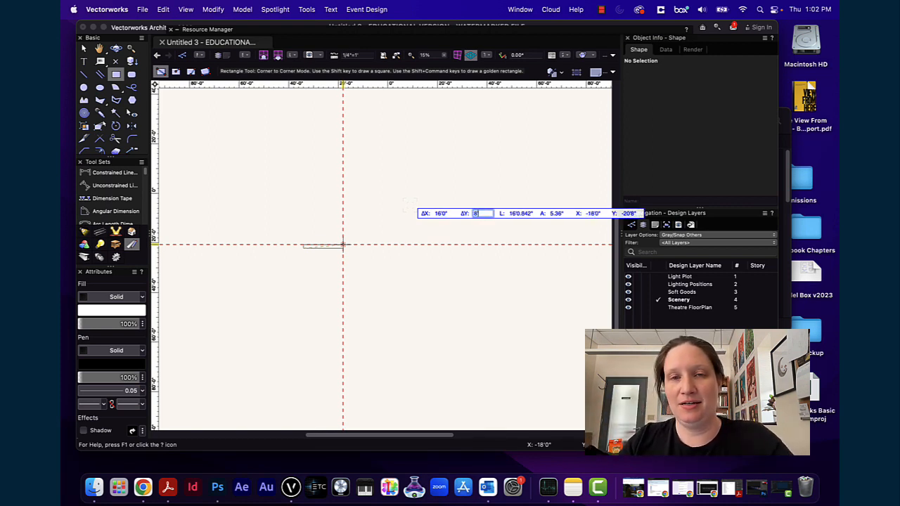
key("Tab")
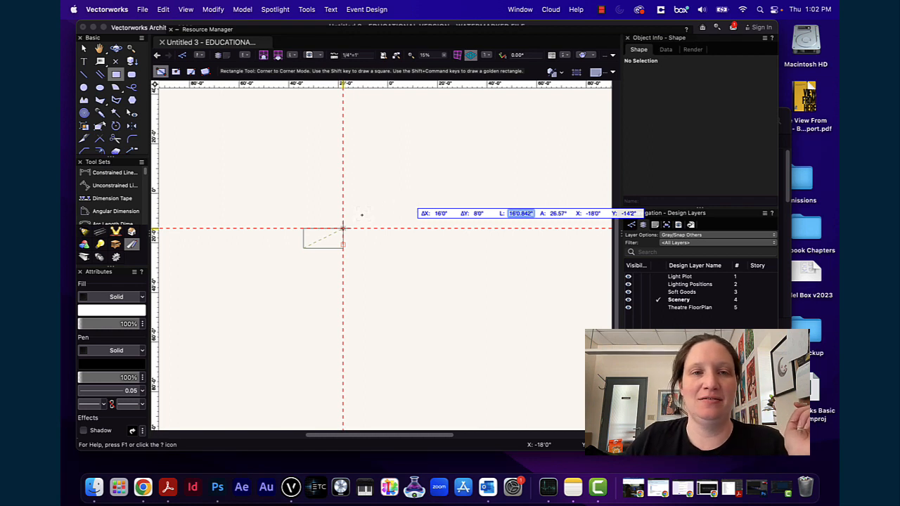
scroll(342, 228, "up", 5)
key("Return")
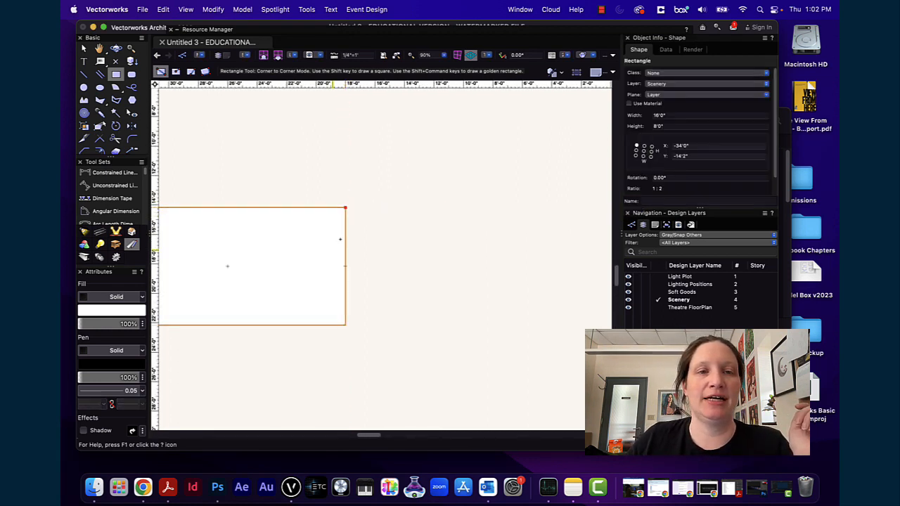
scroll(322, 261, "down", 3)
scroll(273, 258, "up", 3)
middle_click_drag(277, 260, 354, 205)
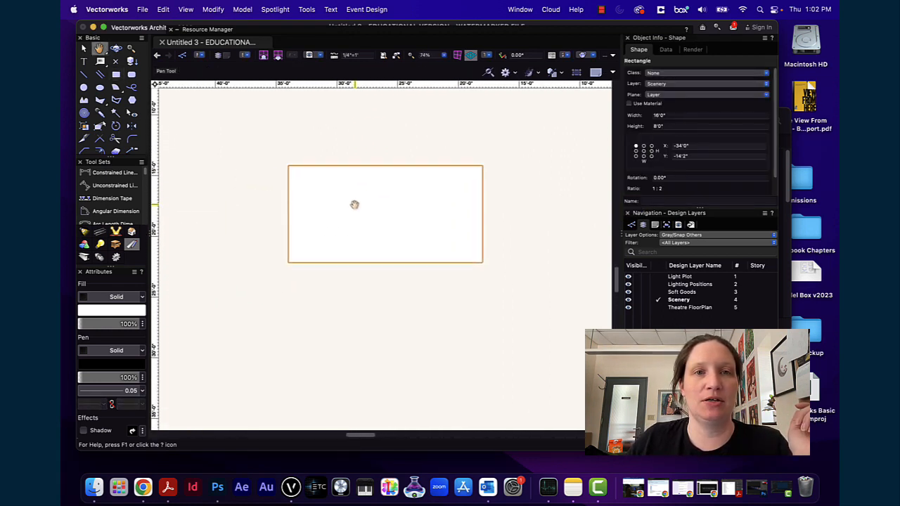
scroll(383, 202, "down", 5)
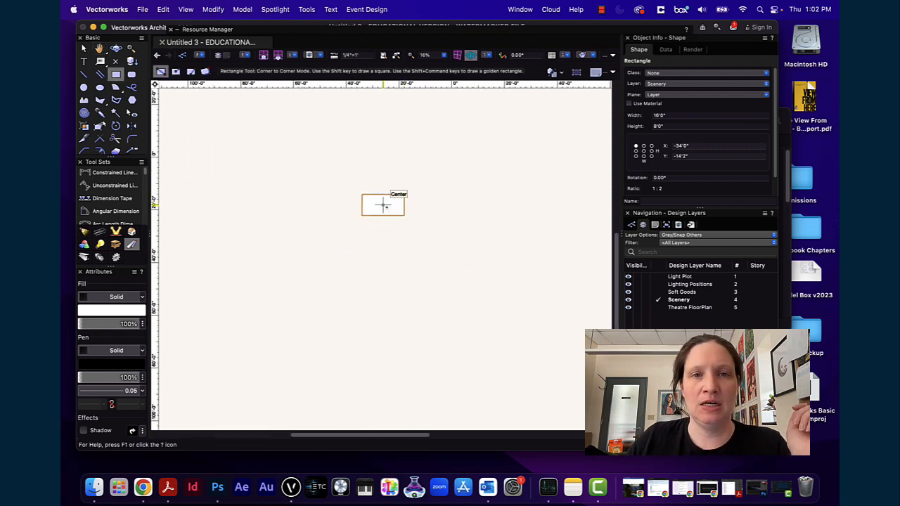
left_click(382, 205)
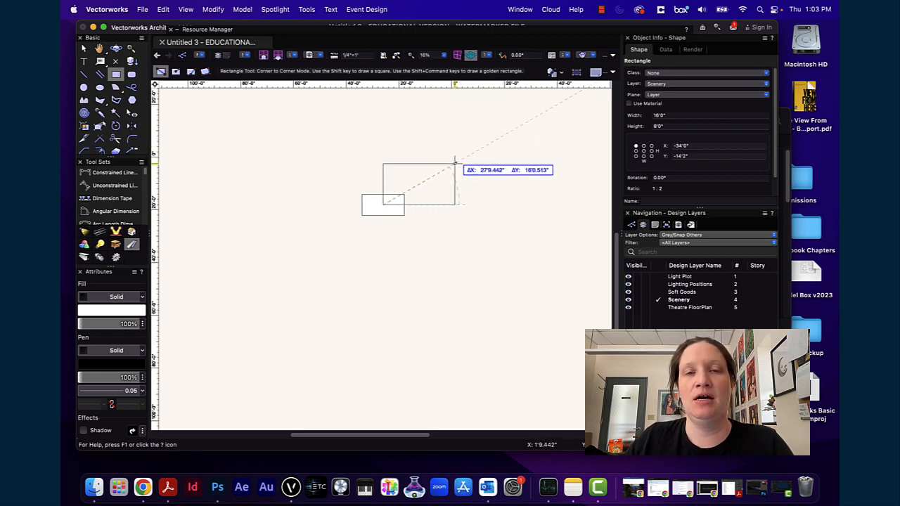
key("Escape")
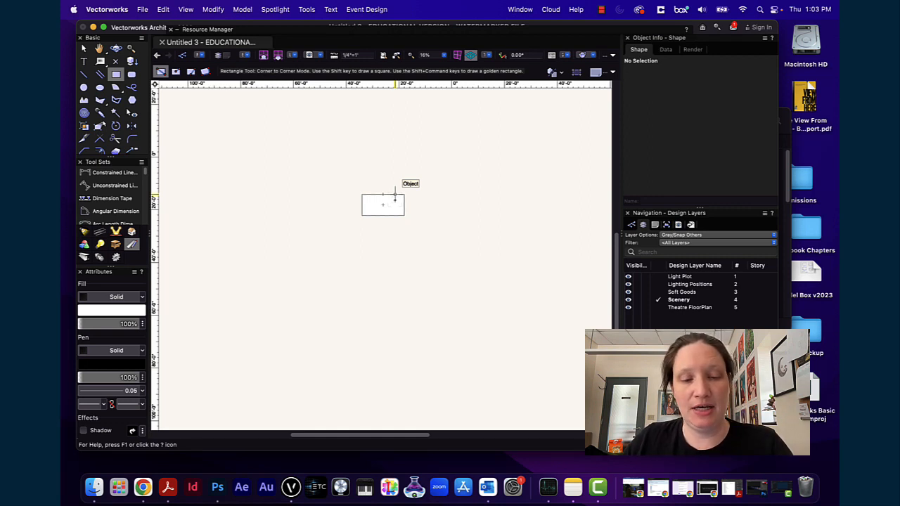
key("x")
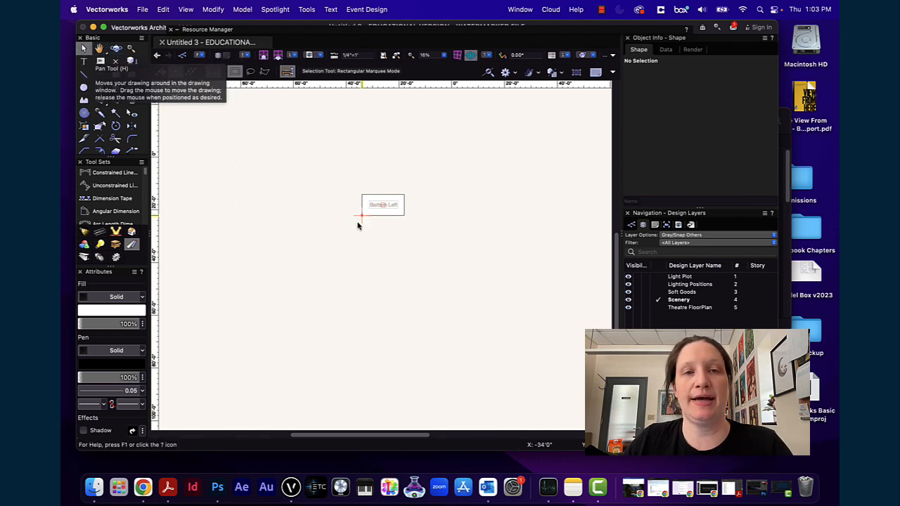
Draw a rectangle 3' wide and 6'8" high starting from the lower-left corner of the large rectangle
scroll(375, 199, "up", 5)
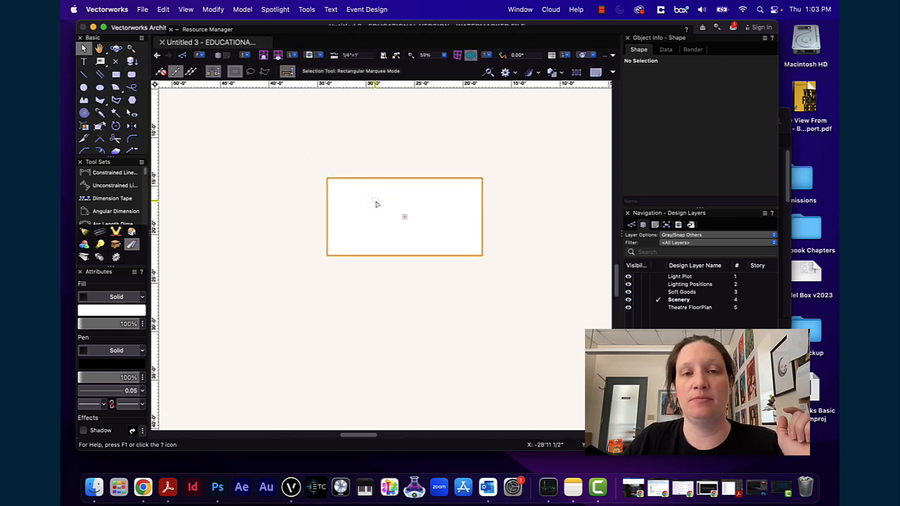
mouse_move(400, 206)
middle_mouse_down()
mouse_move(302, 189)
mouse_move(410, 167)
mouse_move(303, 204)
mouse_move(400, 209)
mouse_move(398, 201)
middle_mouse_up()
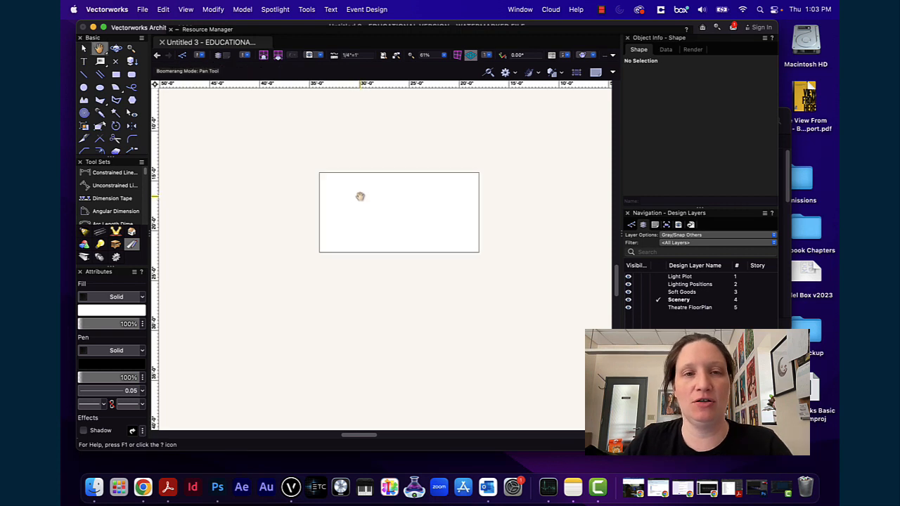
mouse_move(360, 195)
left_mouse_down()
mouse_move(251, 199)
mouse_move(387, 177)
mouse_move(271, 206)
mouse_move(408, 207)
mouse_move(352, 193)
mouse_move(354, 205)
left_mouse_up()
left_click(334, 203)
scroll(333, 204, "up", 5)
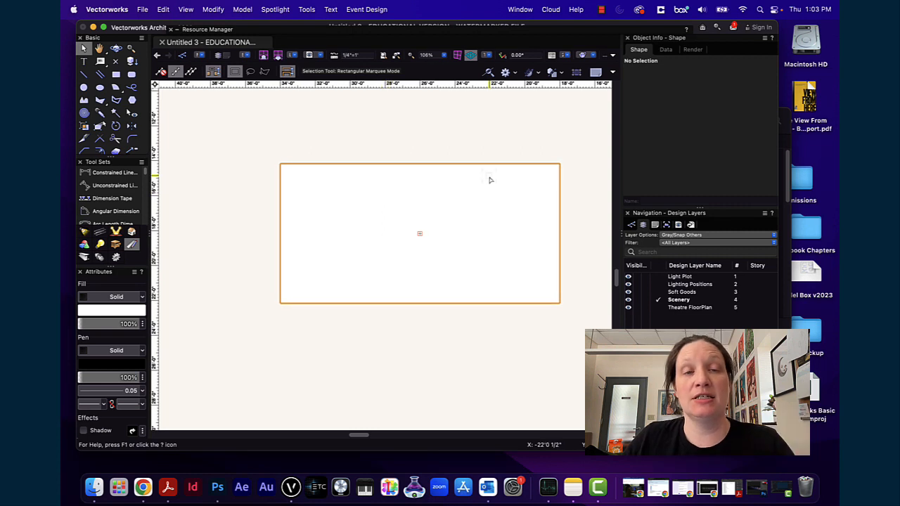
left_click(116, 74)
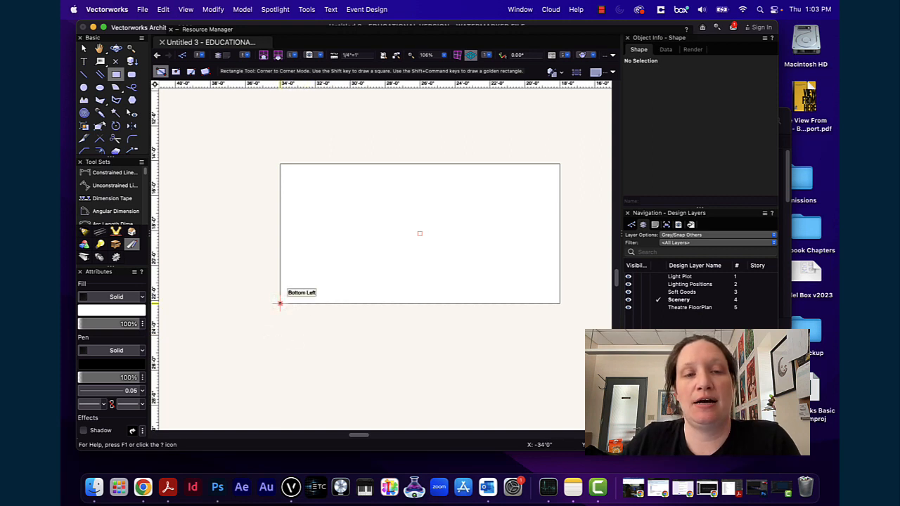
left_click(280, 304)
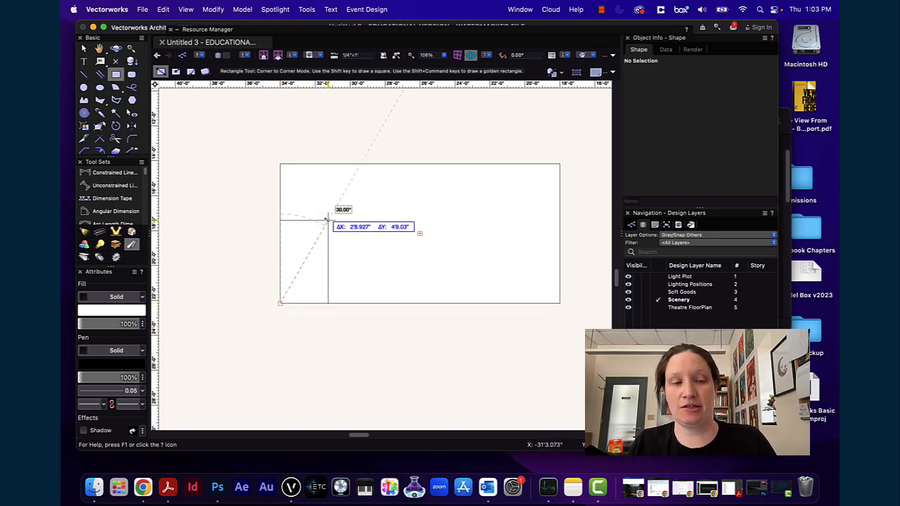
key("Tab")
type("3'")
key("Tab")
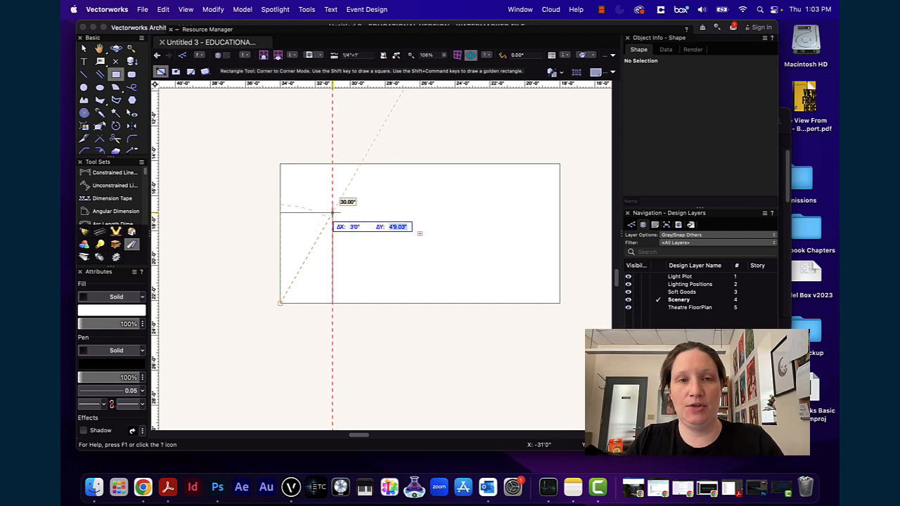
key("Tab")
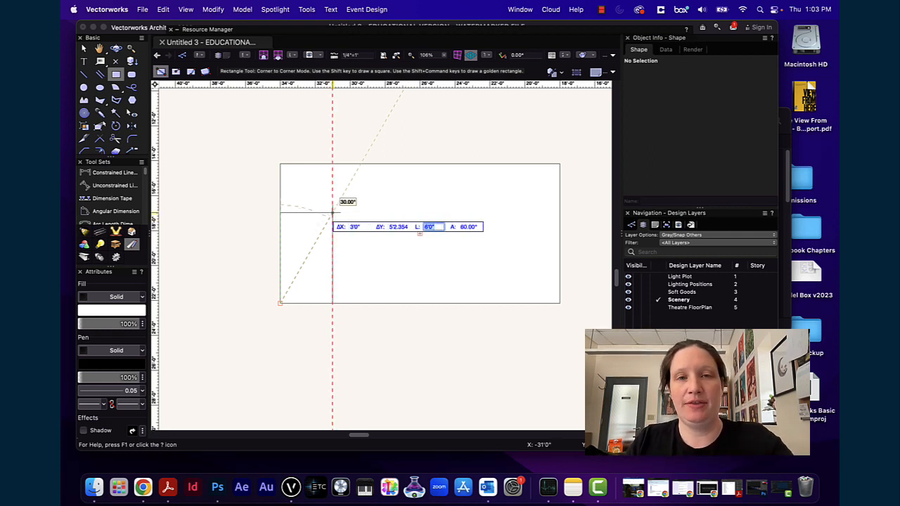
key("Tab")
key("Tab")
key("Tab")
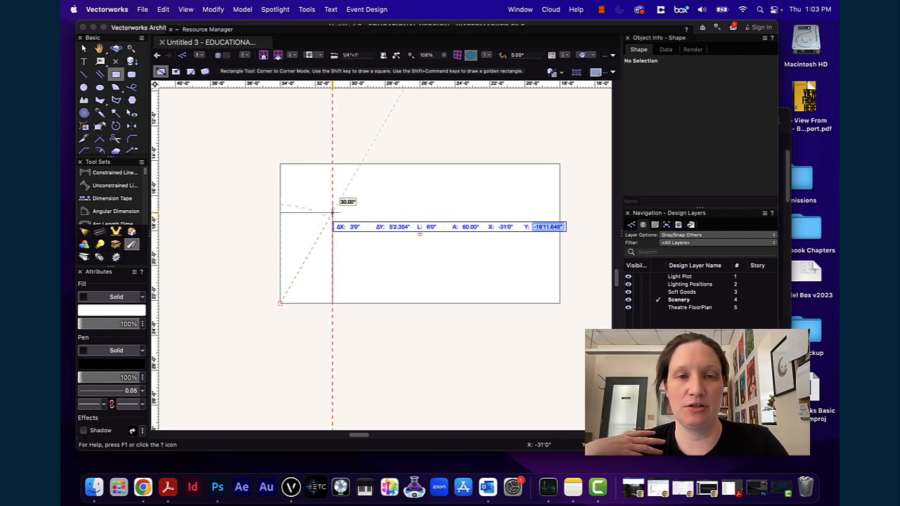
key("Tab")
key("Tab")
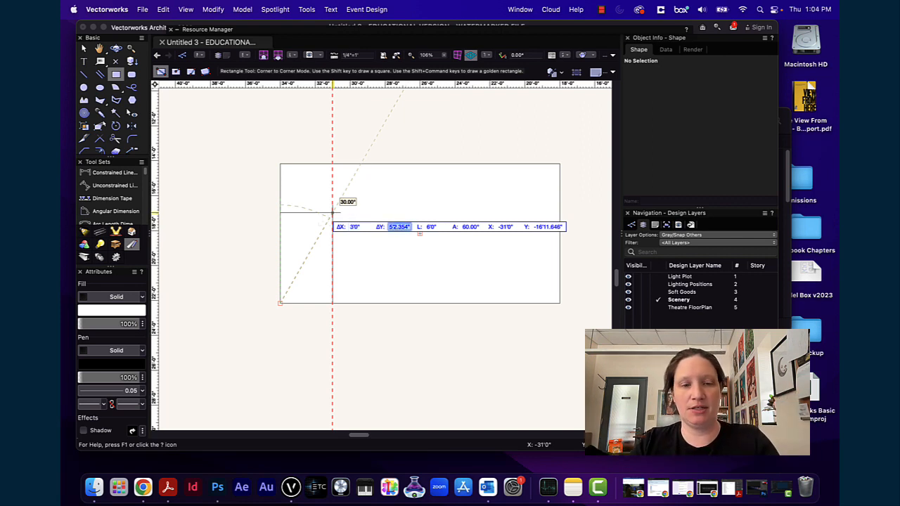
type("6")
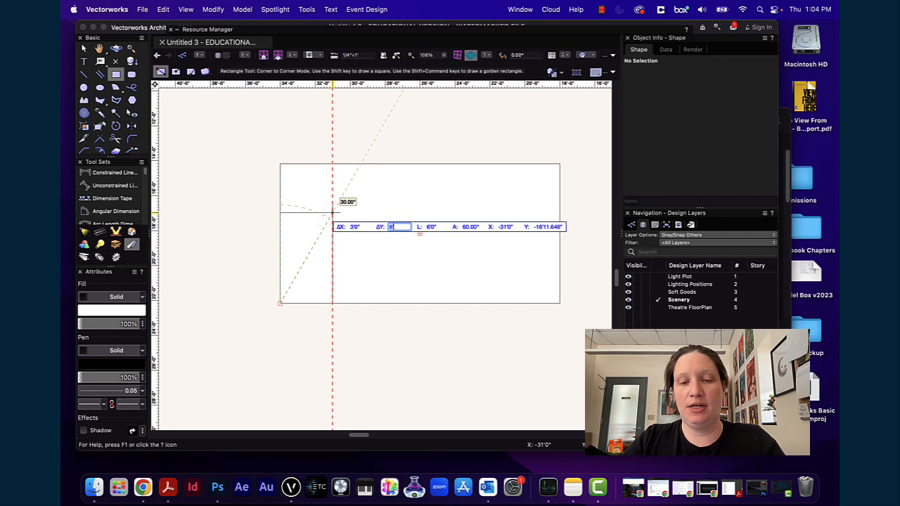
type("'8\"")
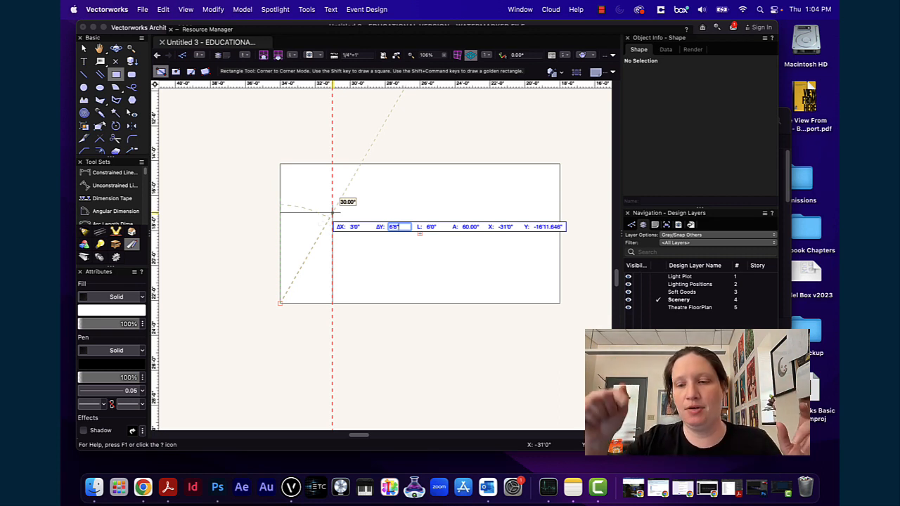
key("Return")
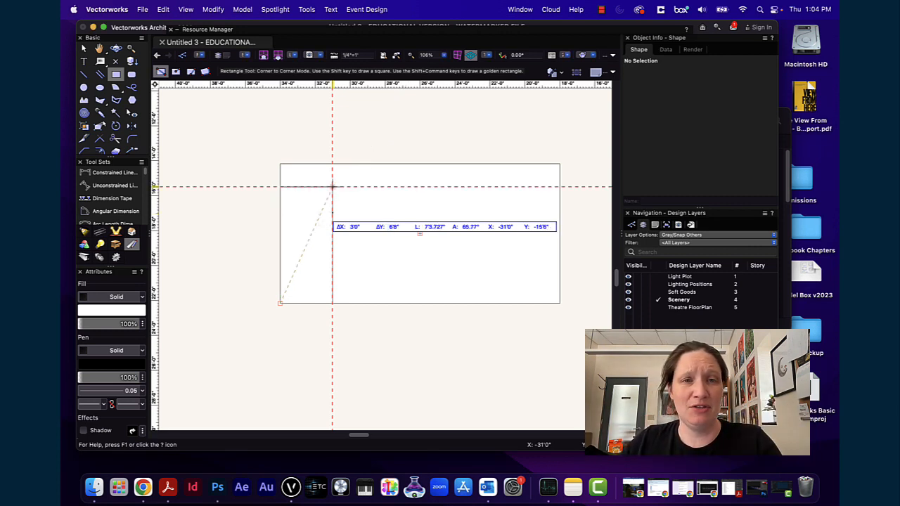
left_click(333, 186)
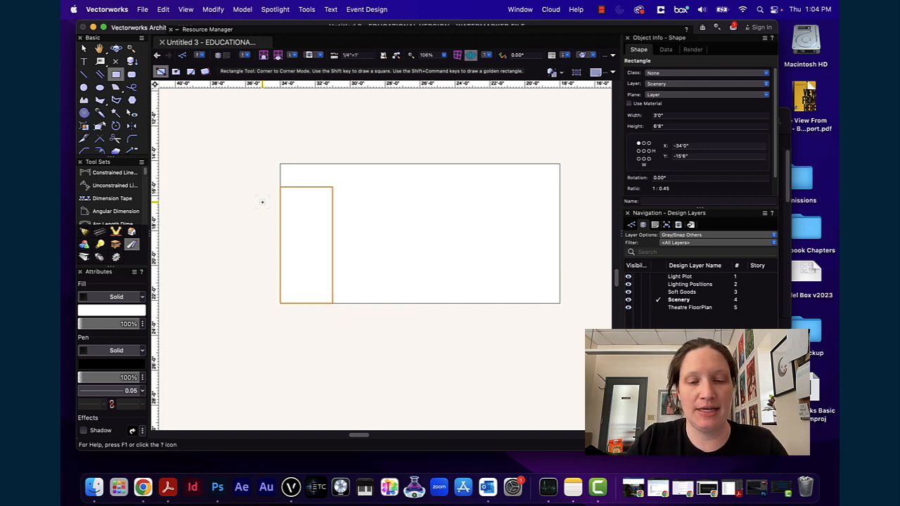
Move the small rectangle by an X offset of 2'0" into the large rectangle
key("super+m")
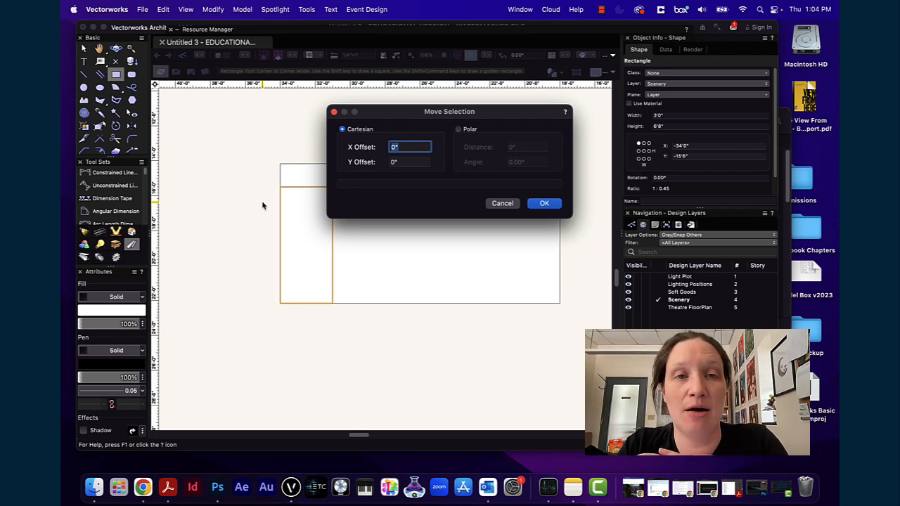
key("BackSpace")
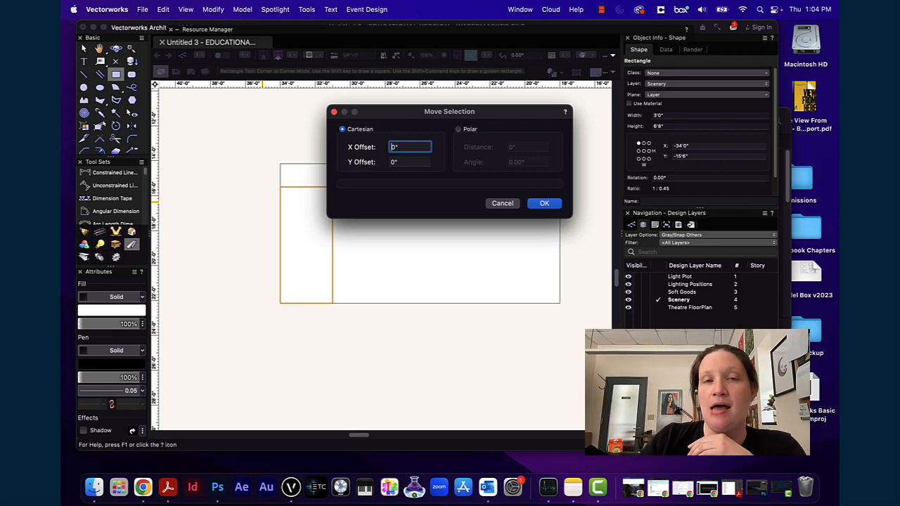
type("2'0")
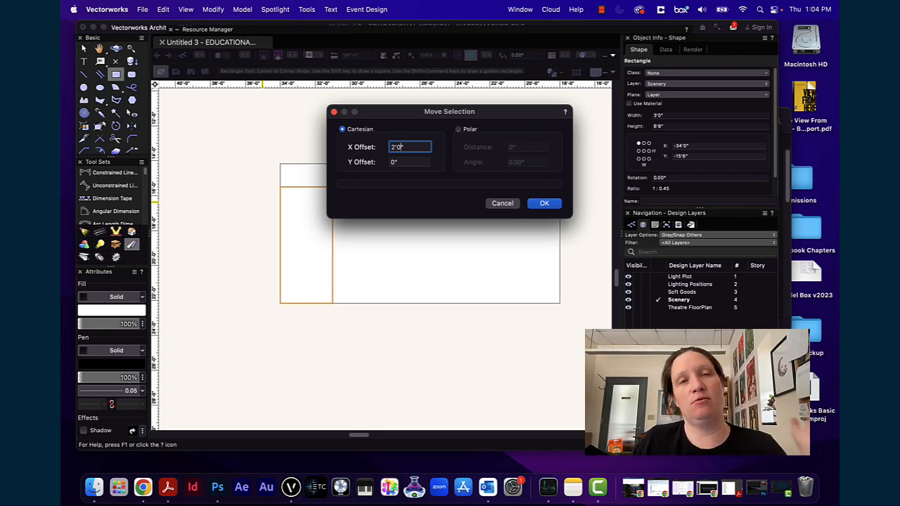
left_click(539, 205)
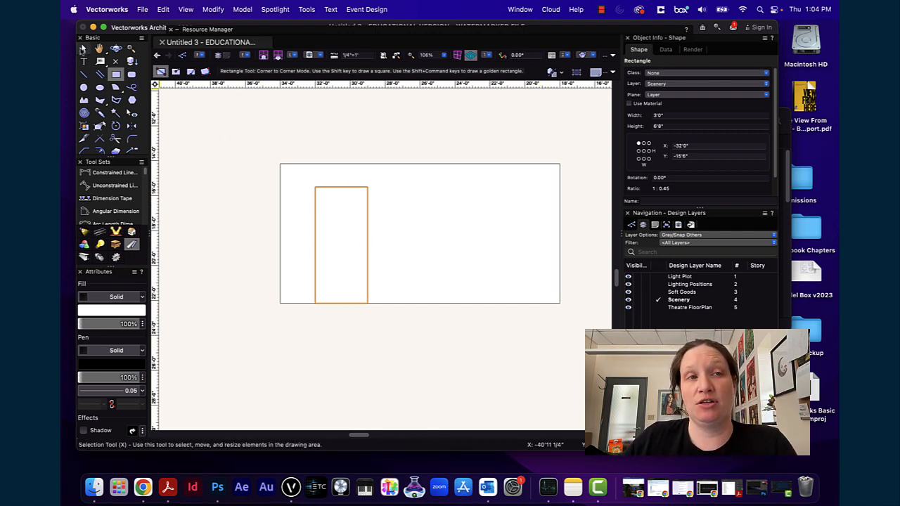
Select both the small and large rectangles and use Clip Surface to cut the door opening out of the large one
left_click(84, 48)
left_click(249, 275)
left_click(356, 231)
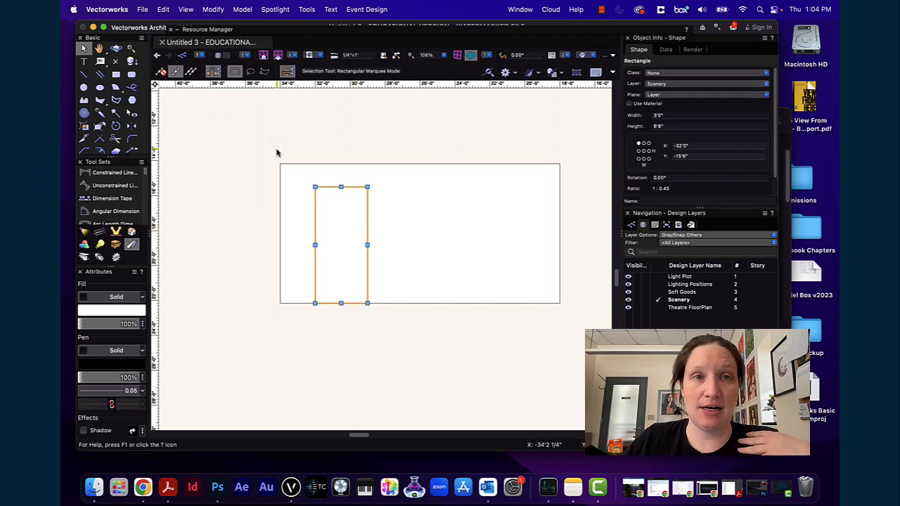
left_click(333, 351)
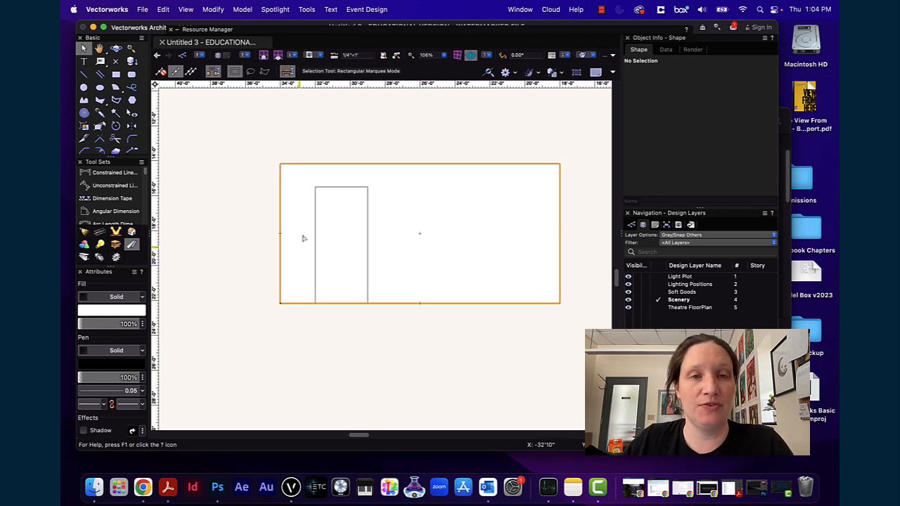
left_click(343, 234)
left_click(293, 222, "shift")
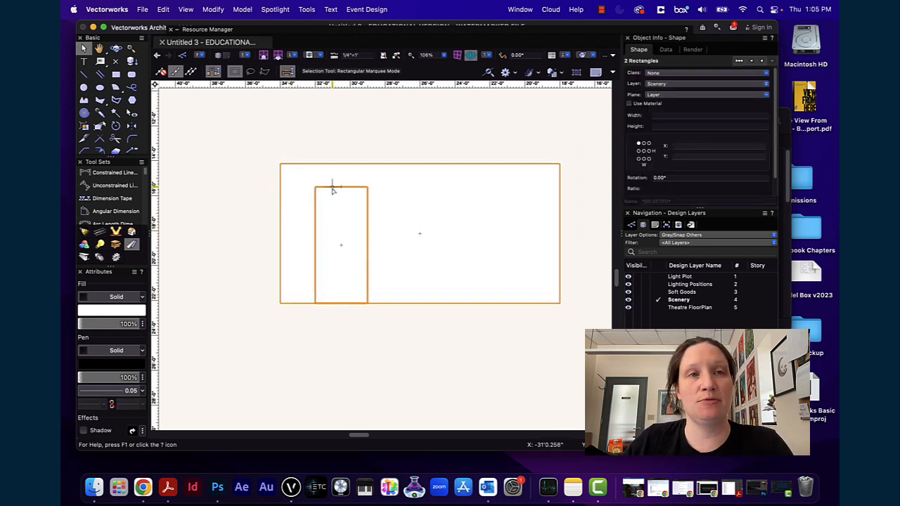
left_click(212, 9)
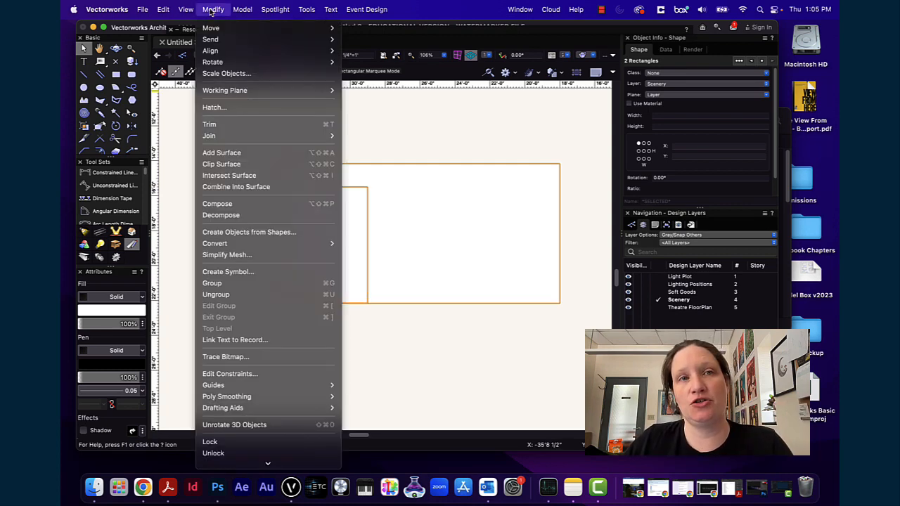
mouse_move(240, 11)
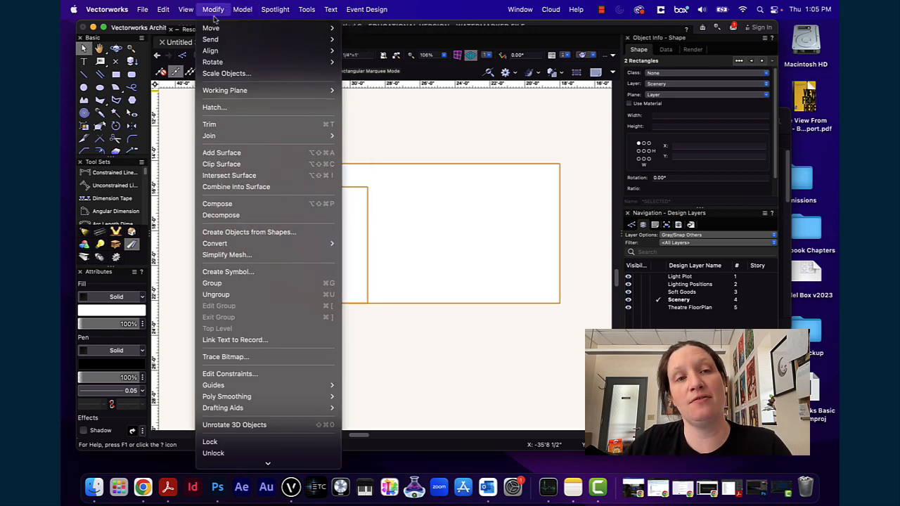
left_click(212, 166)
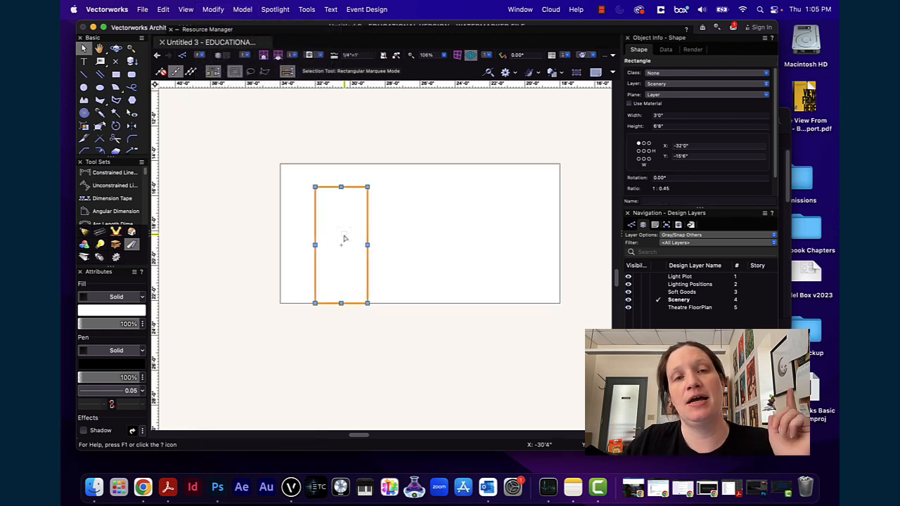
Move the leftover small rectangle out of the door opening and delete it
left_click_drag(344, 239, 230, 296)
key("Delete")
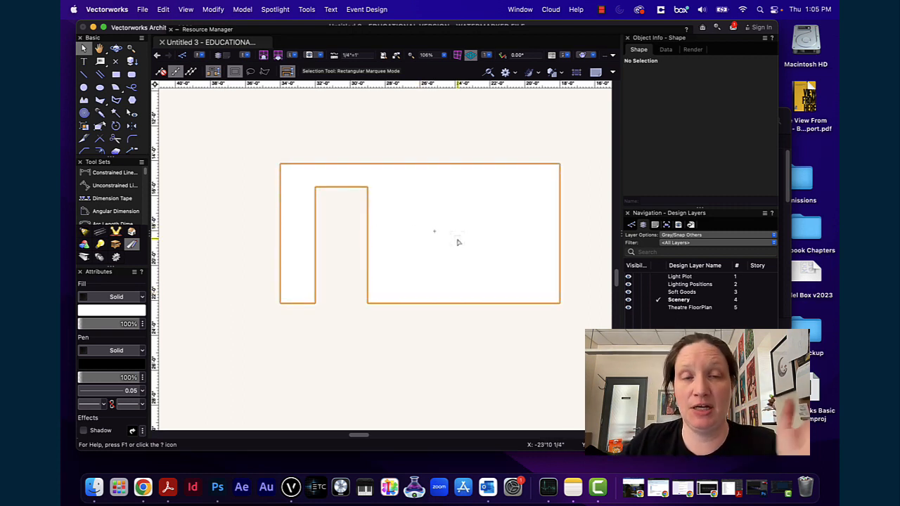
scroll(455, 241, "down", 2)
scroll(454, 236, "up", 2)
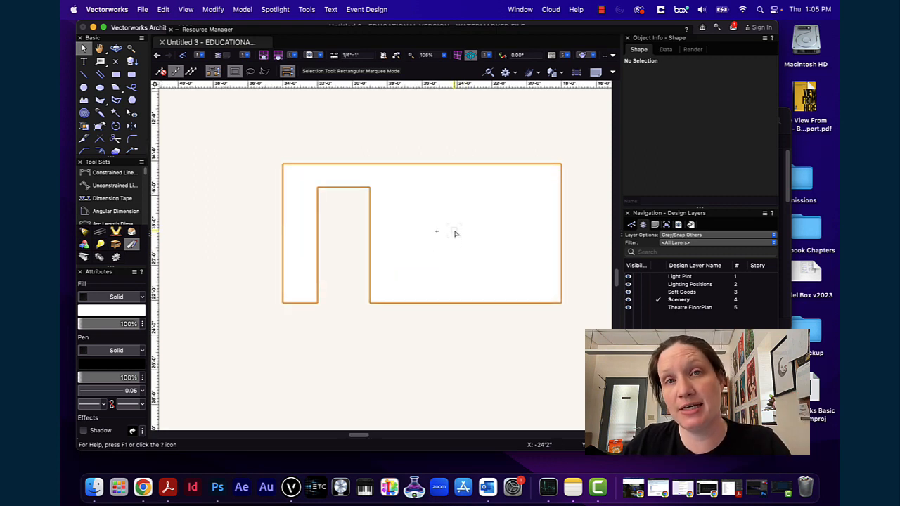
Open the Scenery design layer's settings, check its scale, and close them
right_click(682, 301)
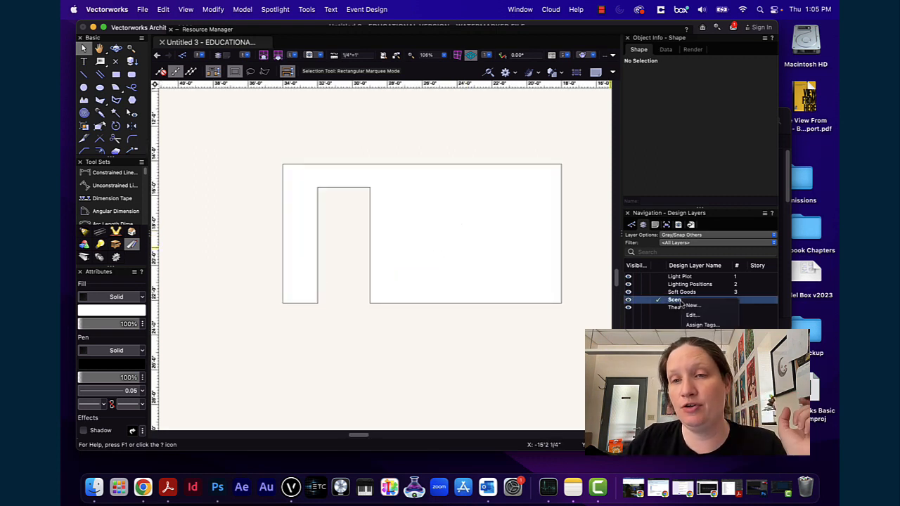
left_click(692, 316)
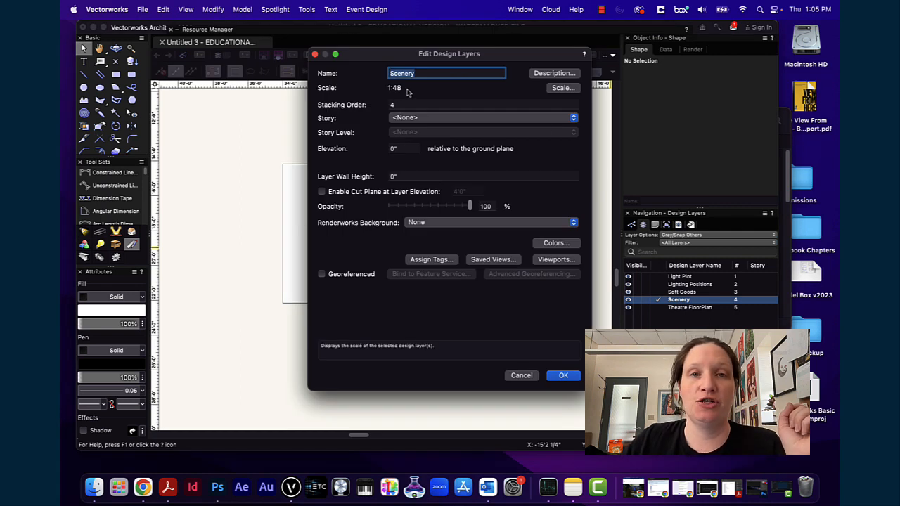
left_click(559, 376)
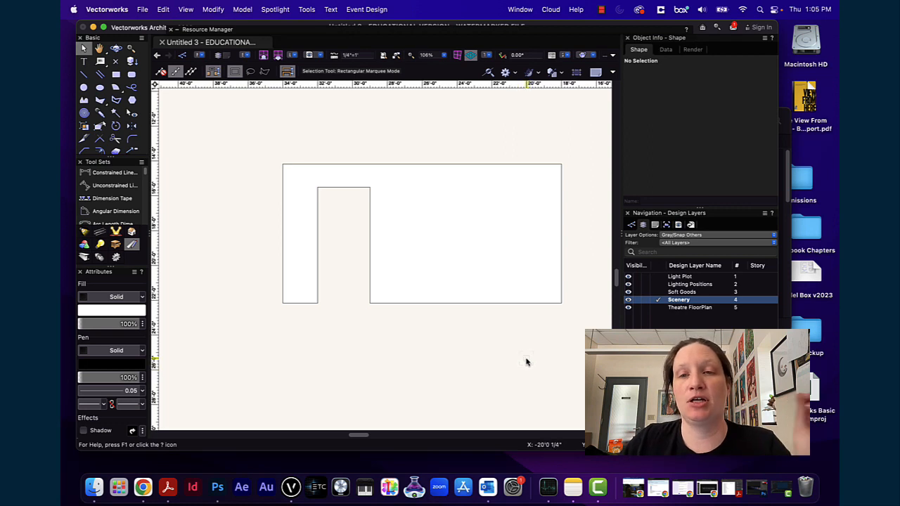
scroll(528, 362, "down", 3)
middle_click_drag(547, 368, 460, 338)
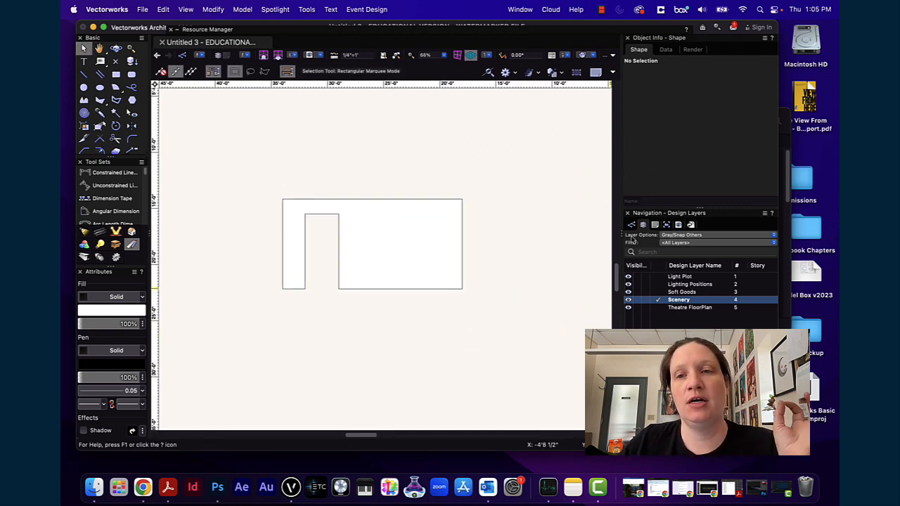
scroll(492, 175, "down", 10)
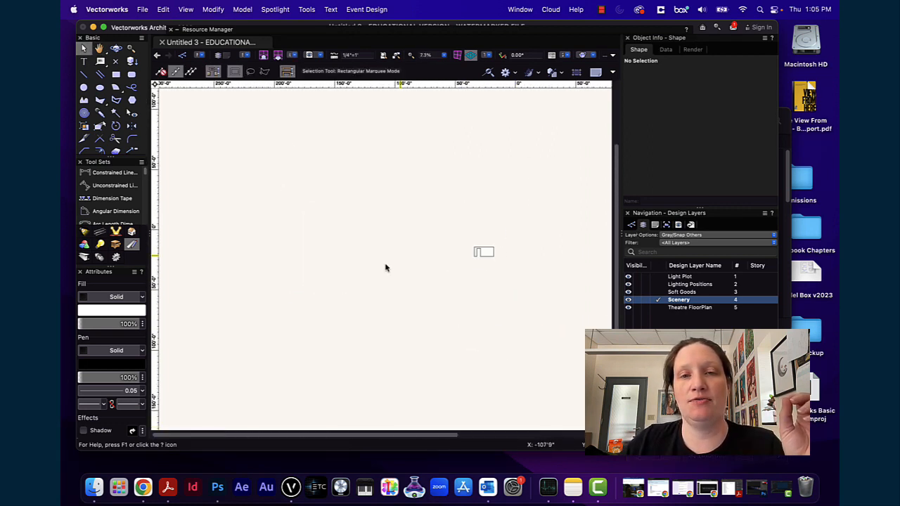
scroll(446, 287, "right", 5)
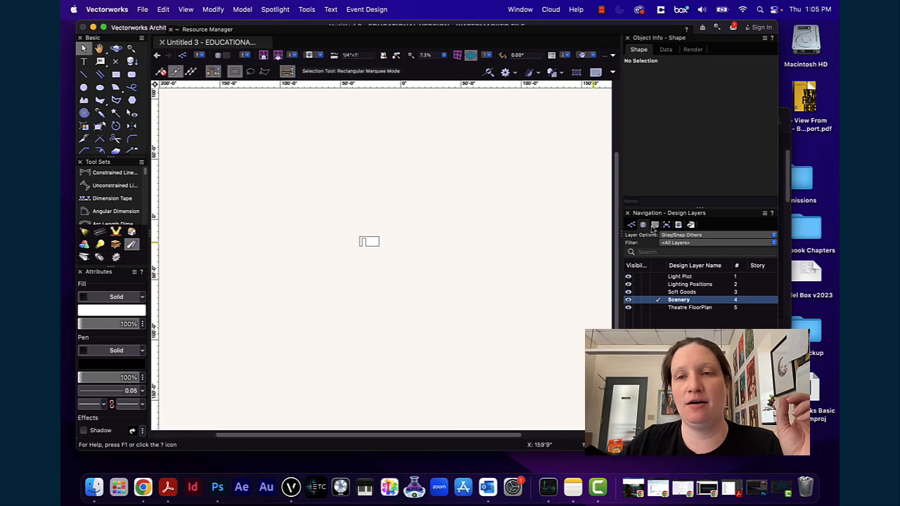
scroll(367, 265, "up", 6)
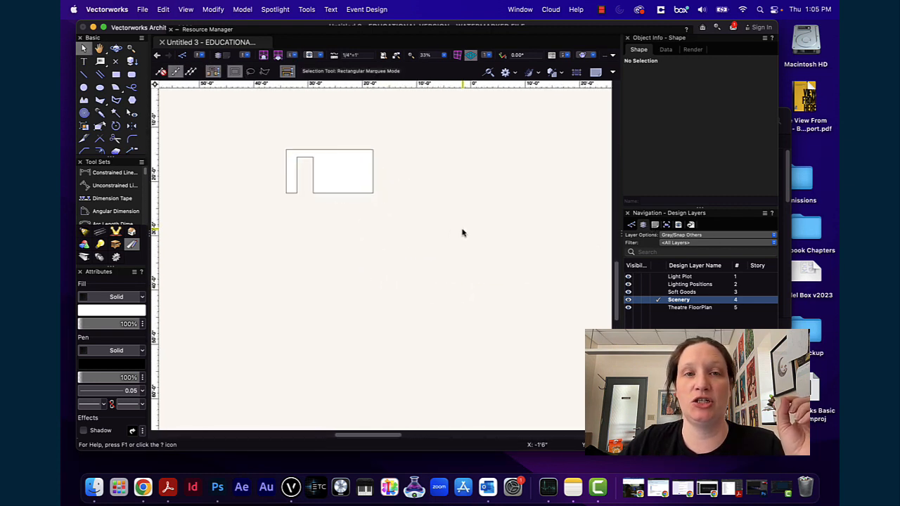
scroll(432, 233, "up", 3)
scroll(432, 232, "left", 1)
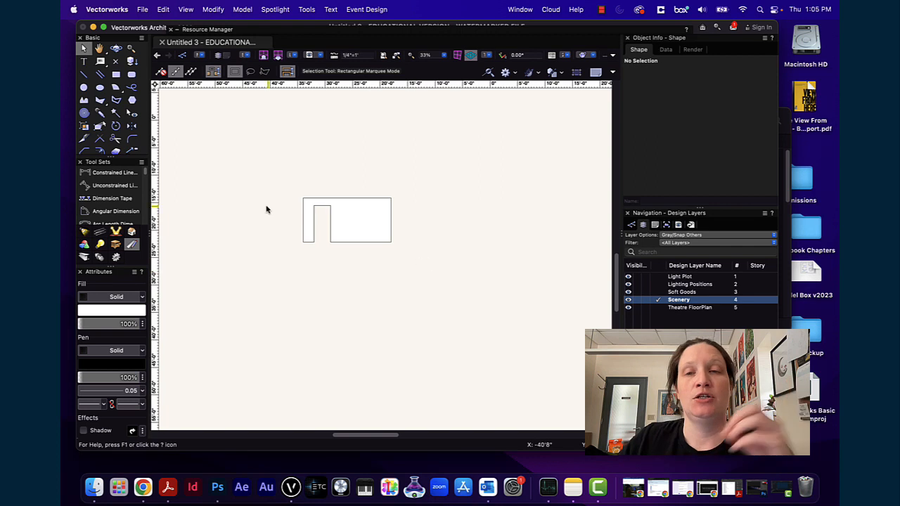
left_click(186, 10)
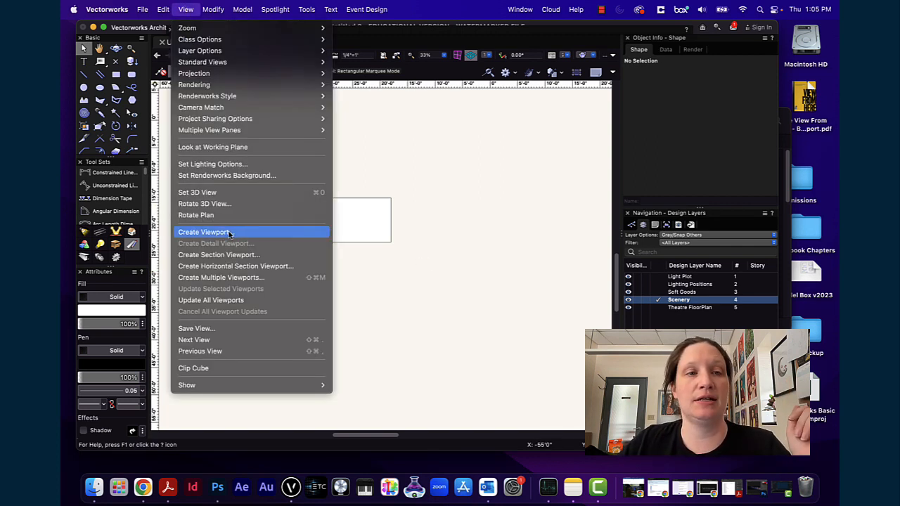
left_click(432, 169)
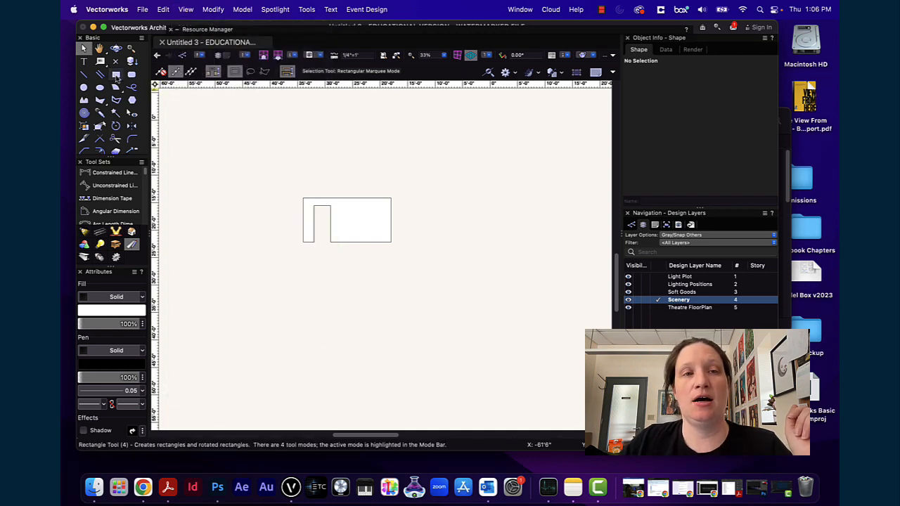
Draw a rectangle about 26'8" by 17'5" around the whole wall on the Scenery layer
left_click(378, 211)
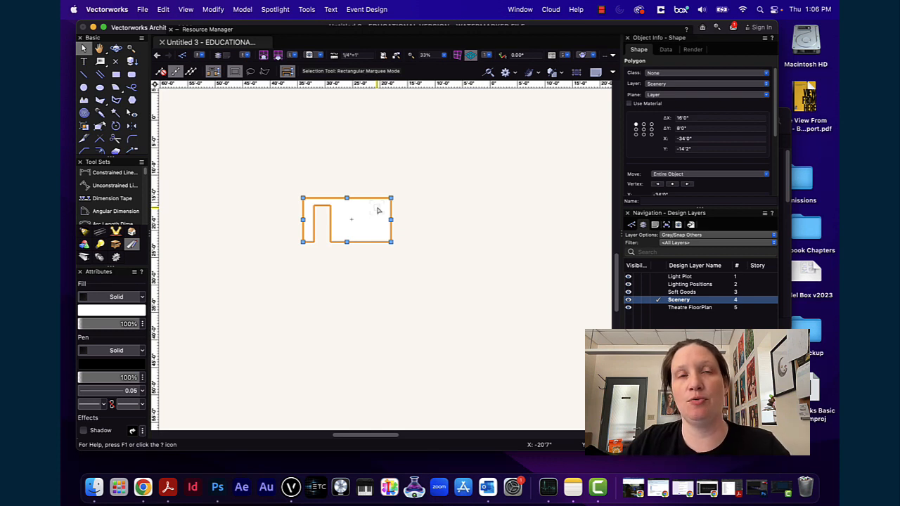
left_click(316, 288)
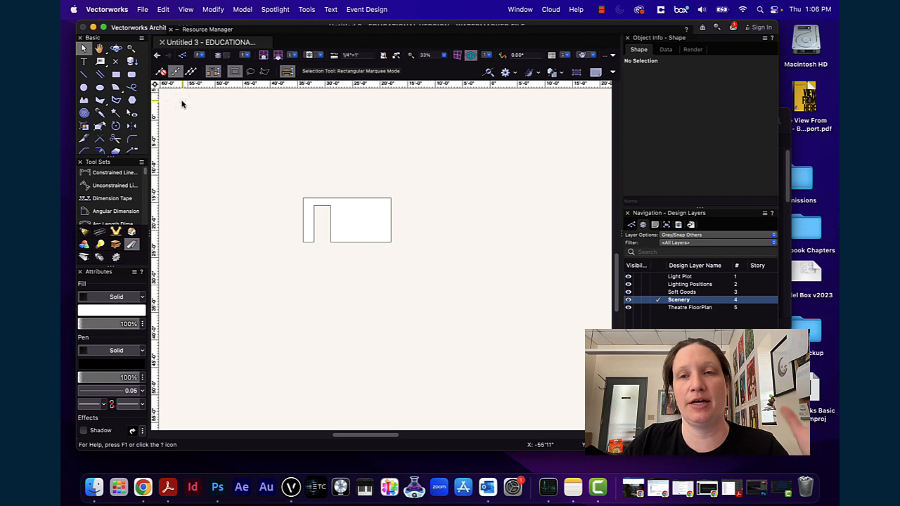
key("4")
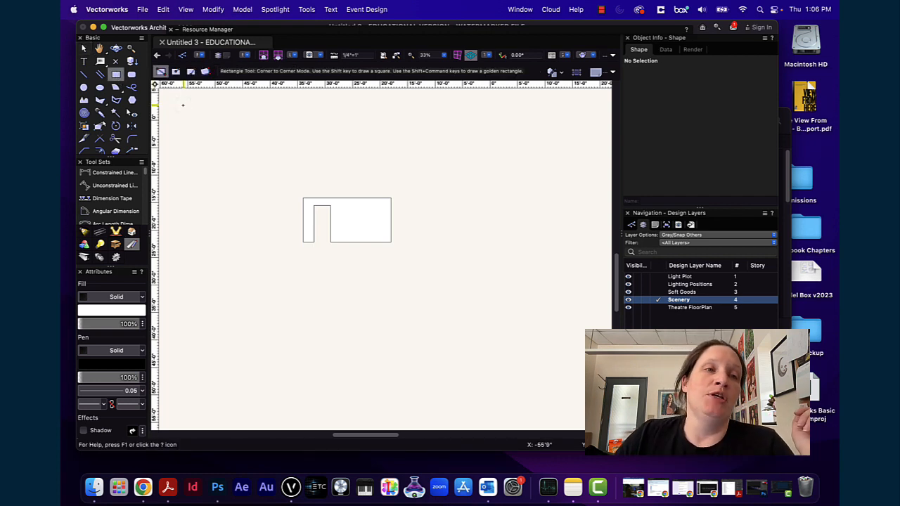
left_click(277, 176)
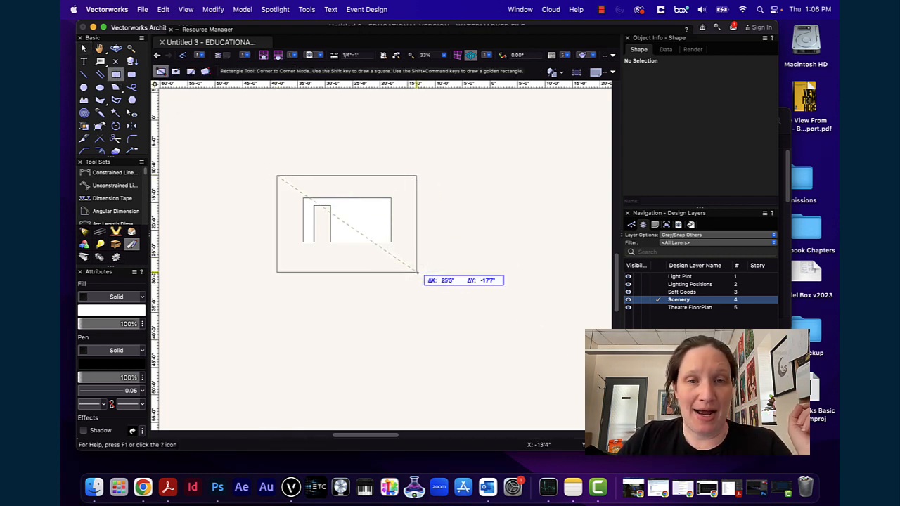
left_click(423, 271)
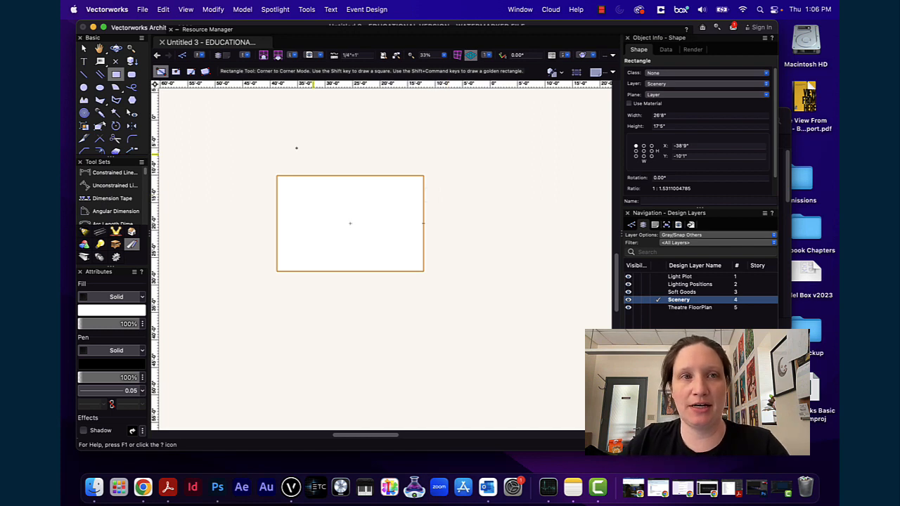
Create a viewport cropped by the surrounding rectangle on sheet layer x-3 [8.5 x 11] at 1/4"=1'0" scale
left_click(187, 9)
left_click(258, 232)
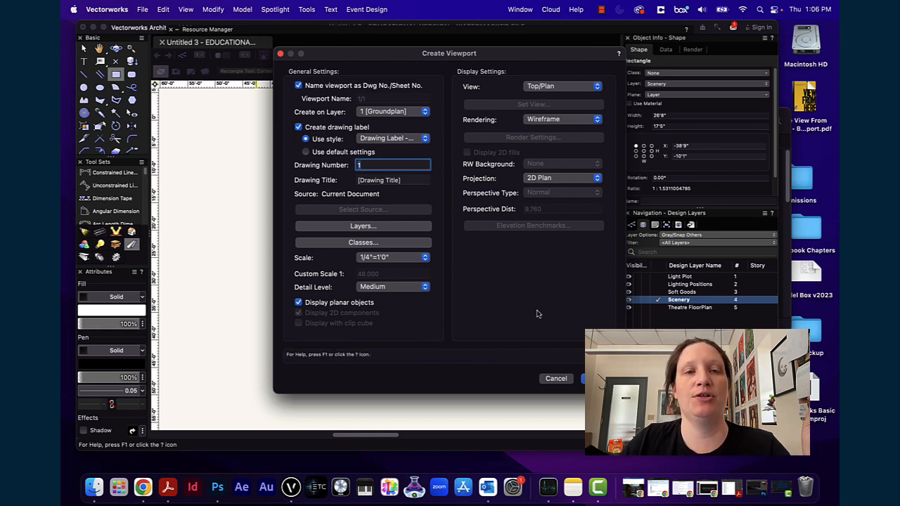
left_click(426, 113)
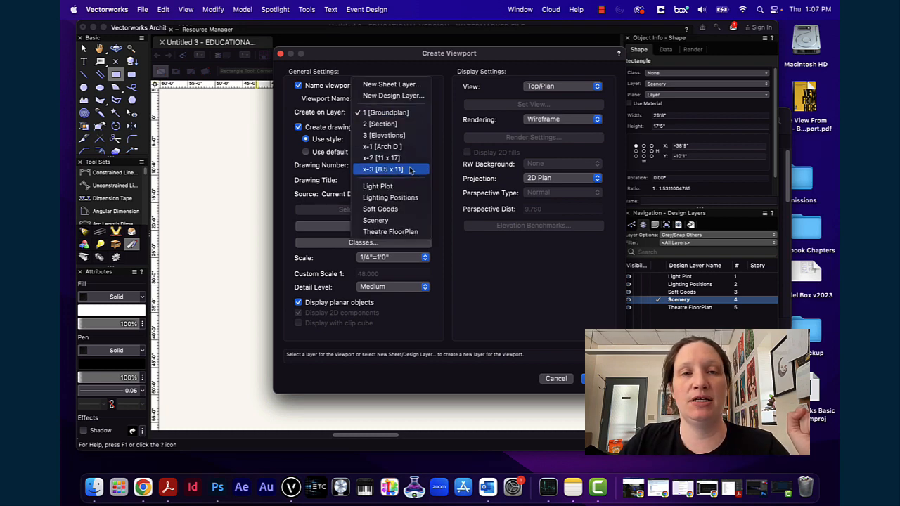
left_click(410, 170)
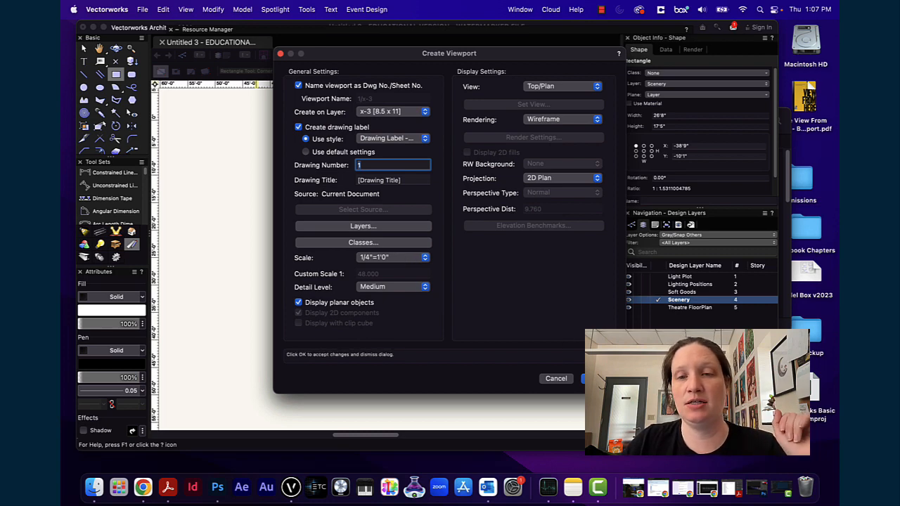
left_click(602, 378)
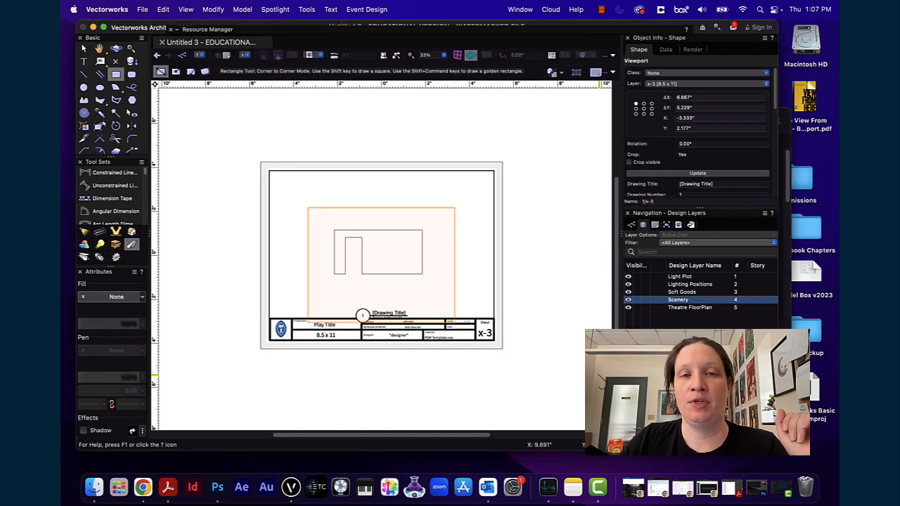
Move the viewport up clear of the title block, and delete the title block border from the sheet
left_click(84, 48)
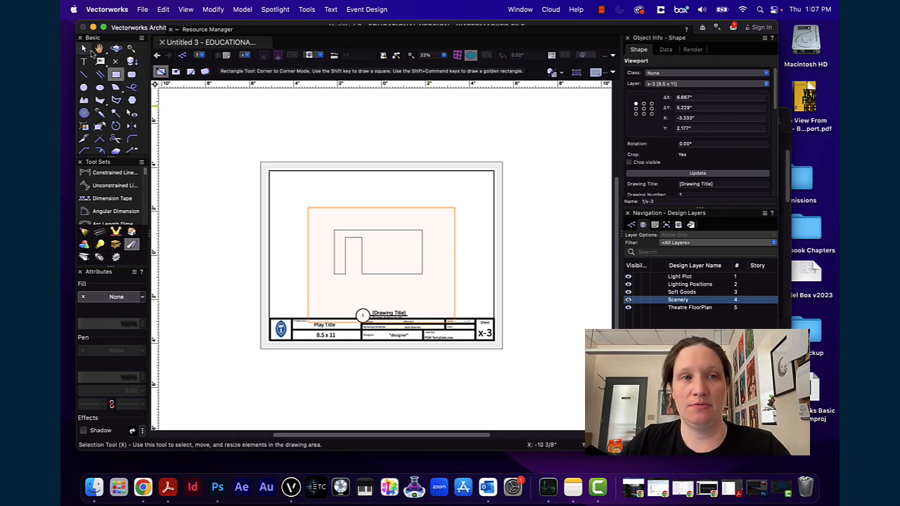
scroll(344, 210, "up", 2)
left_click_drag(404, 237, 404, 206)
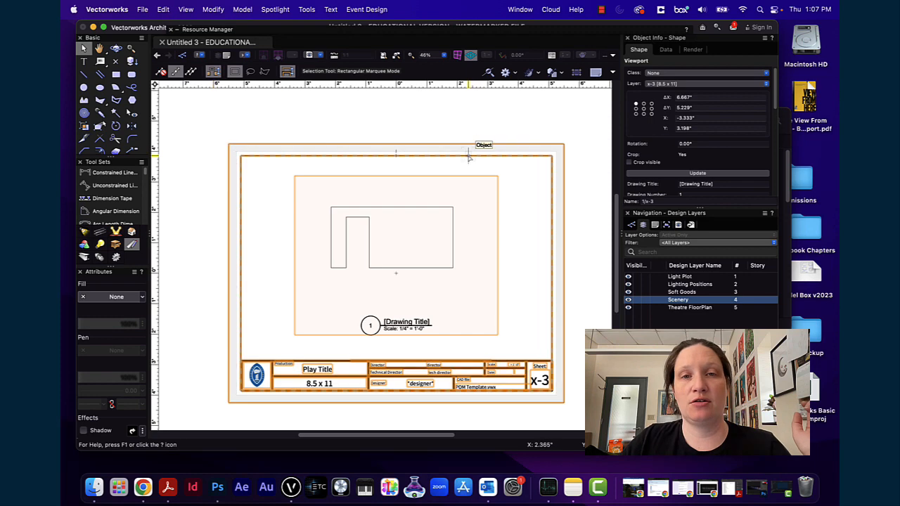
left_click(292, 157)
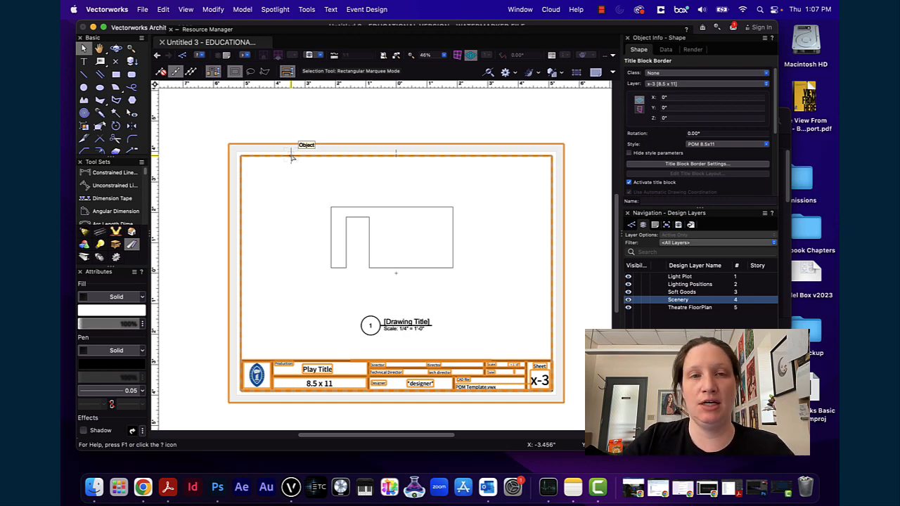
key("Delete")
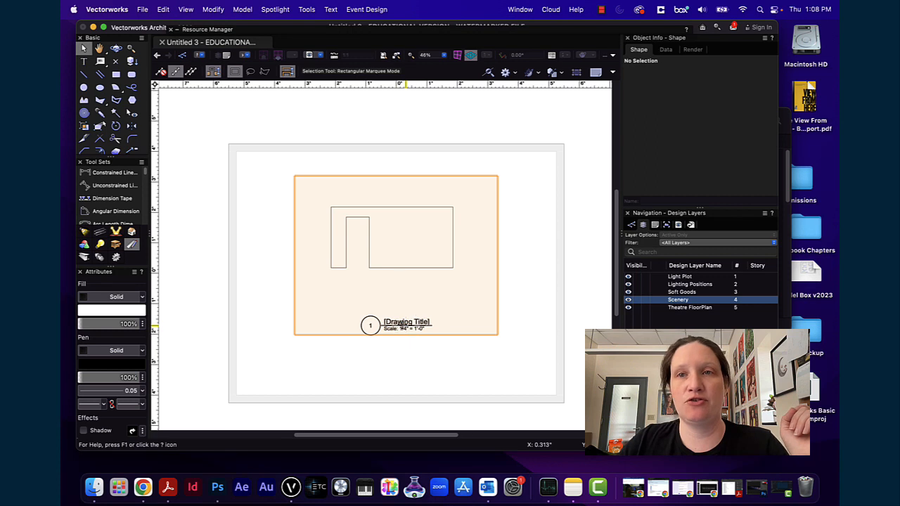
Examine the viewport's drawing title, drawing number and scale properties
left_click(405, 325)
scroll(658, 160, "down", 2)
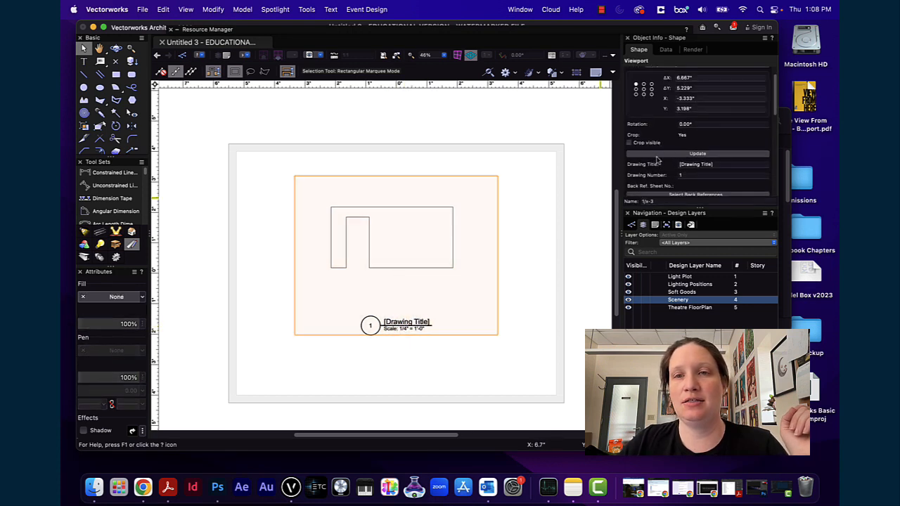
scroll(658, 161, "down", 1)
scroll(660, 162, "down", 1)
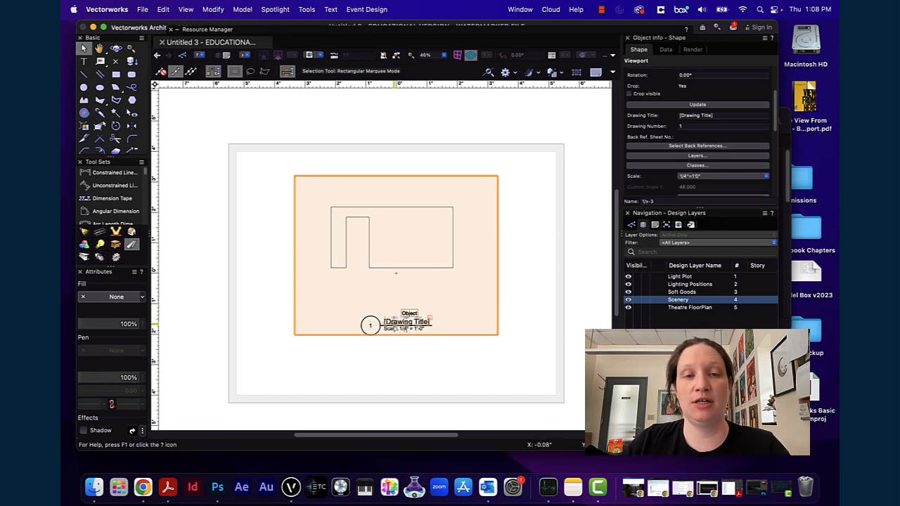
left_click(345, 296)
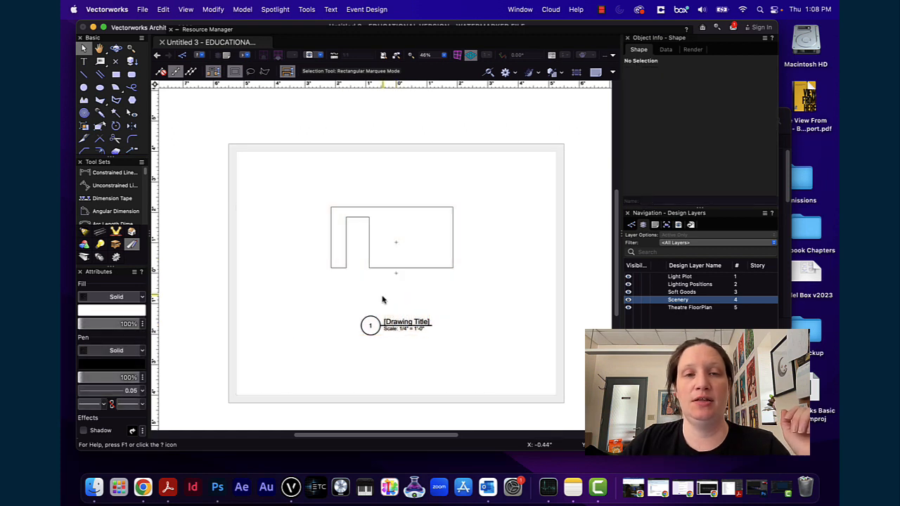
Edit the viewport's annotations to delete the drawing label, and return to the sheet layer
double_click(394, 328)
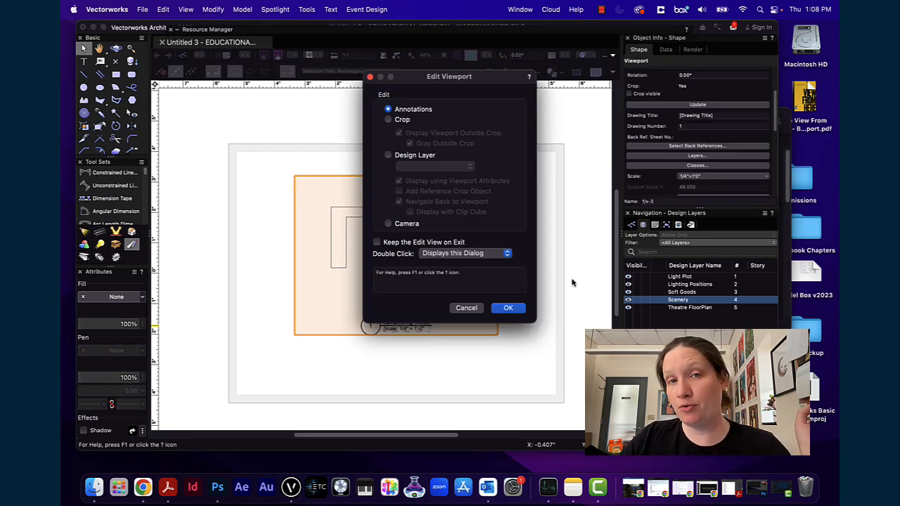
left_click(388, 120)
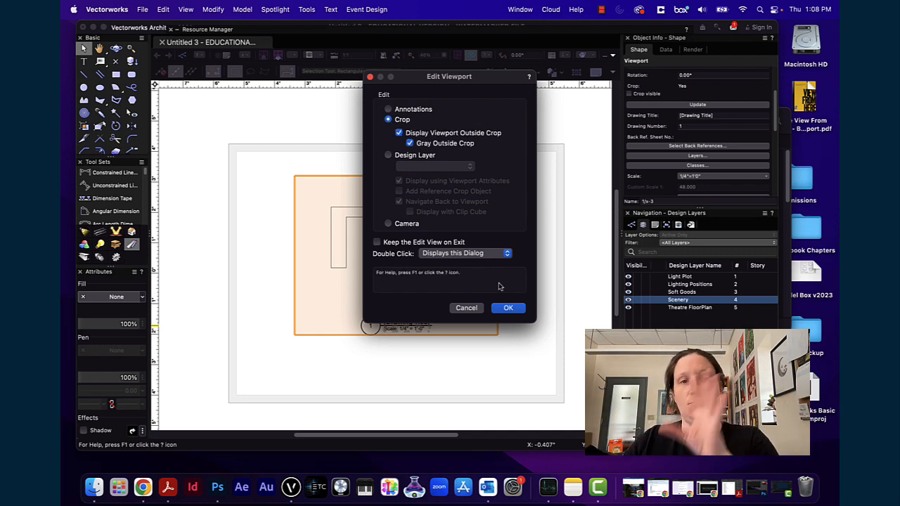
left_click(388, 156)
left_click(434, 166)
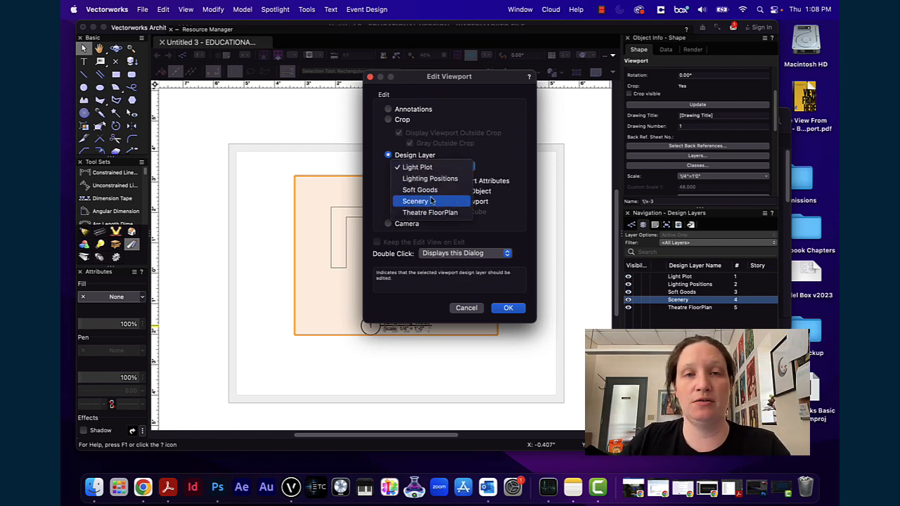
left_click(430, 201)
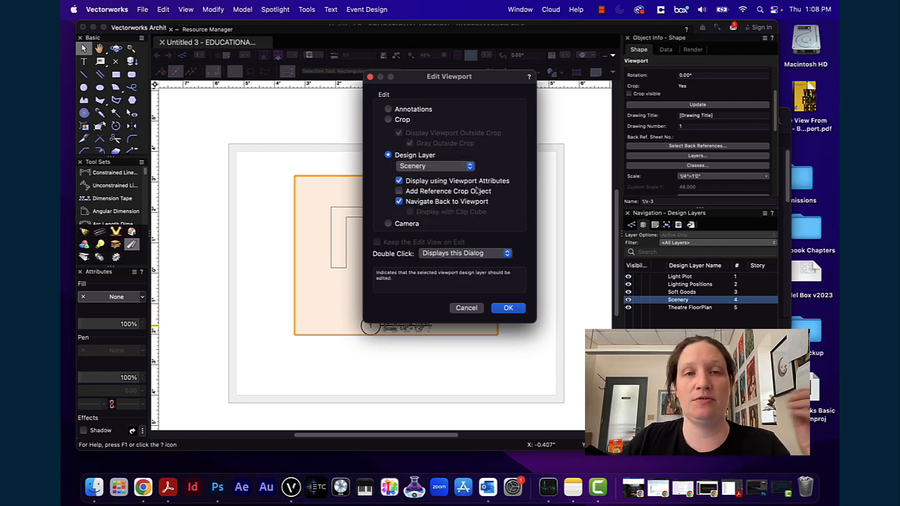
left_click(389, 109)
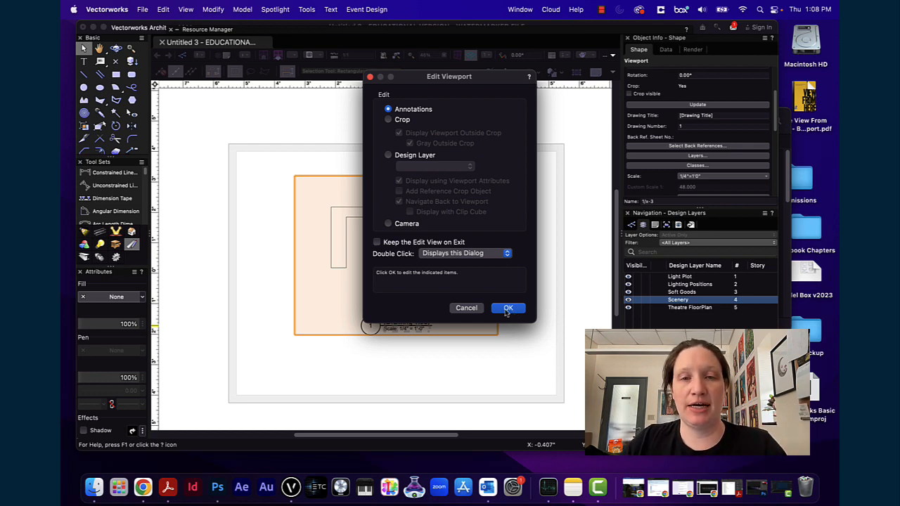
left_click(509, 308)
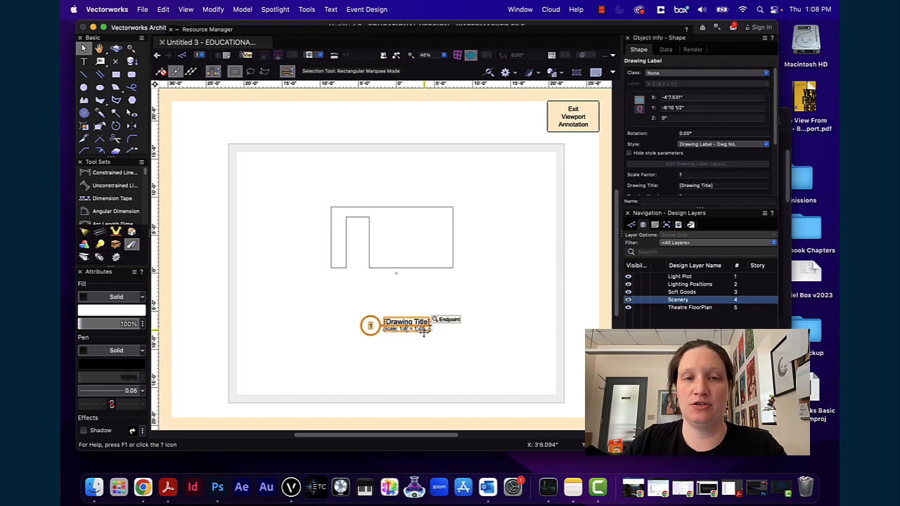
key("Delete")
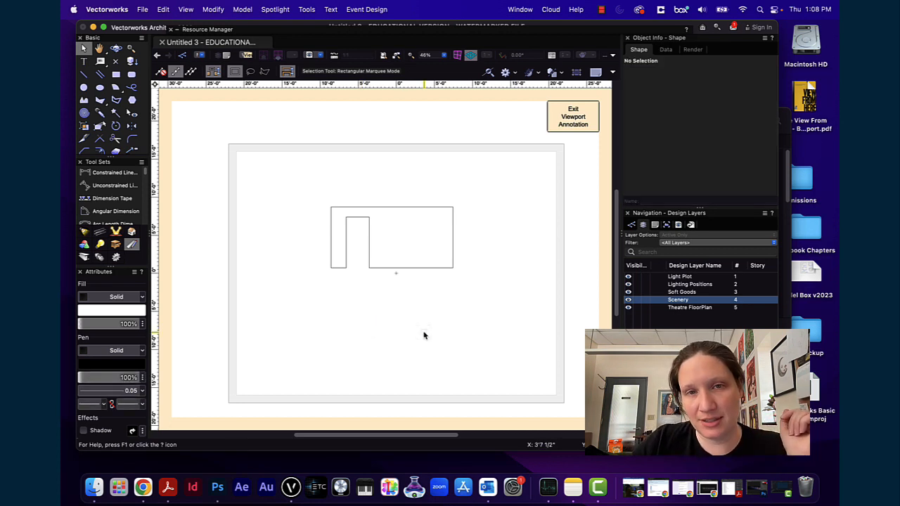
left_click(574, 116)
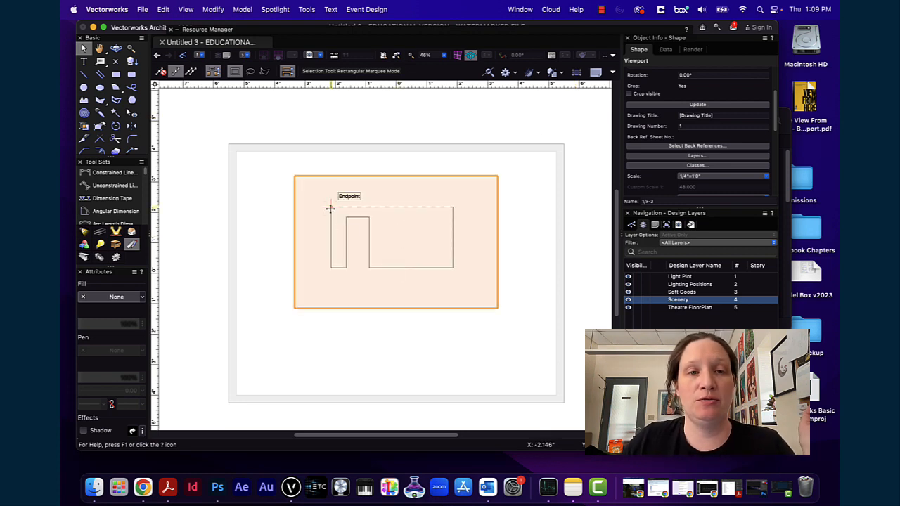
Move the viewport so the wall's upper-left corner sits just inside the upper-left corner of the sheet's printable area
left_click_drag(331, 207, 246, 158)
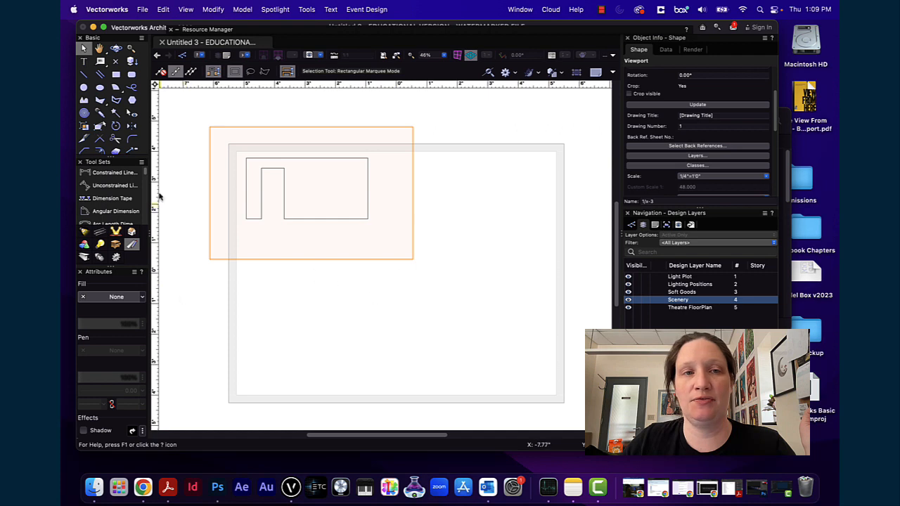
scroll(241, 159, "up", 5)
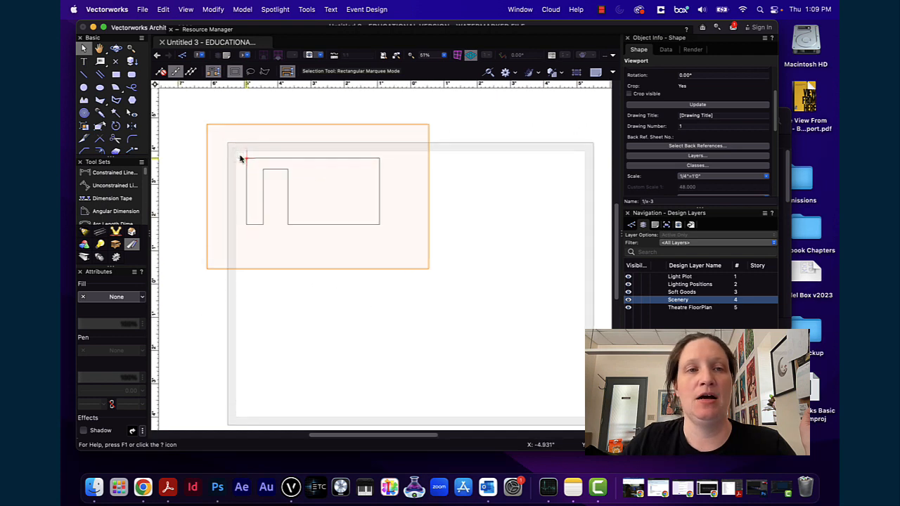
scroll(291, 215, "down", 10)
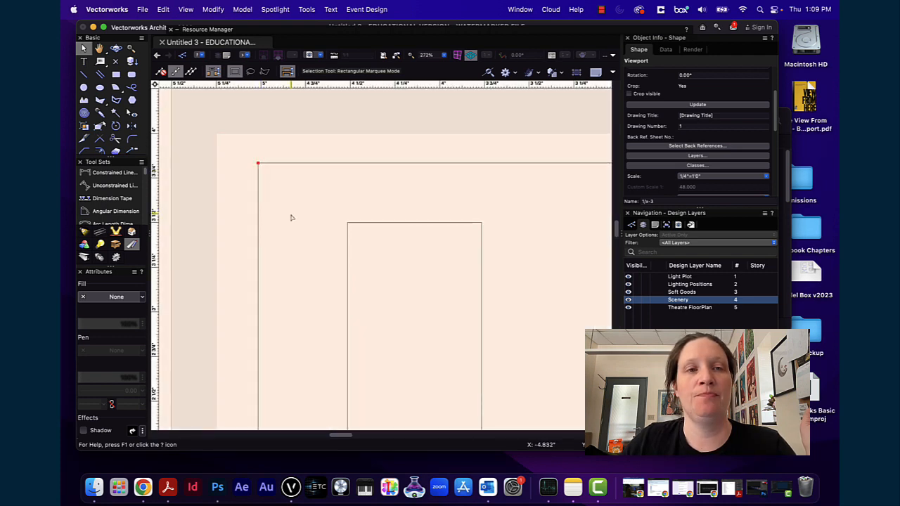
scroll(325, 228, "up", 5)
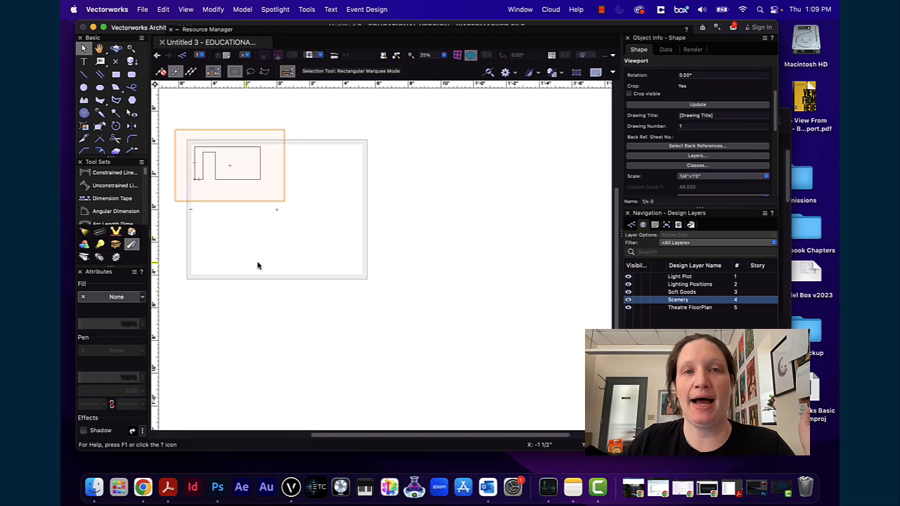
mouse_move(284, 217)
middle_mouse_down()
mouse_move(433, 223)
mouse_move(442, 245)
middle_mouse_up()
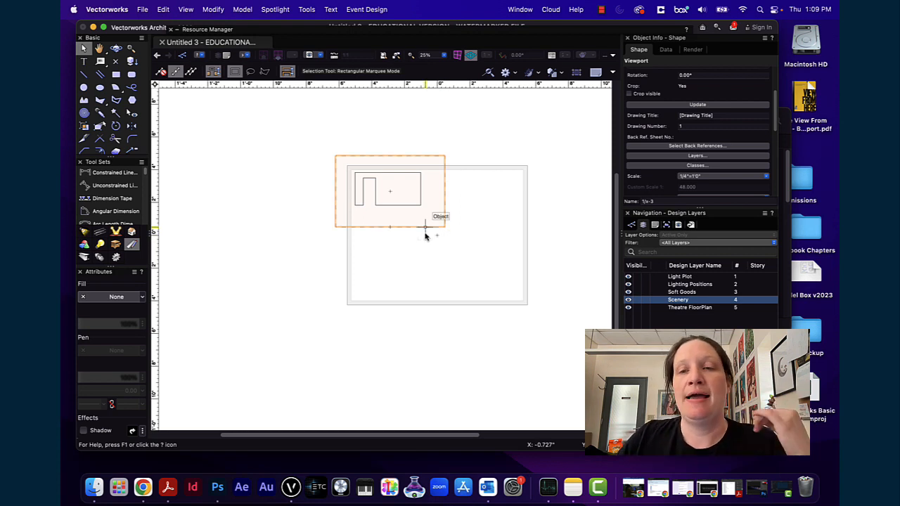
Export the whole printable area as a one-page PDF named Untitled 3 on the Desktop, and minimise the opened PDF
left_click(143, 10)
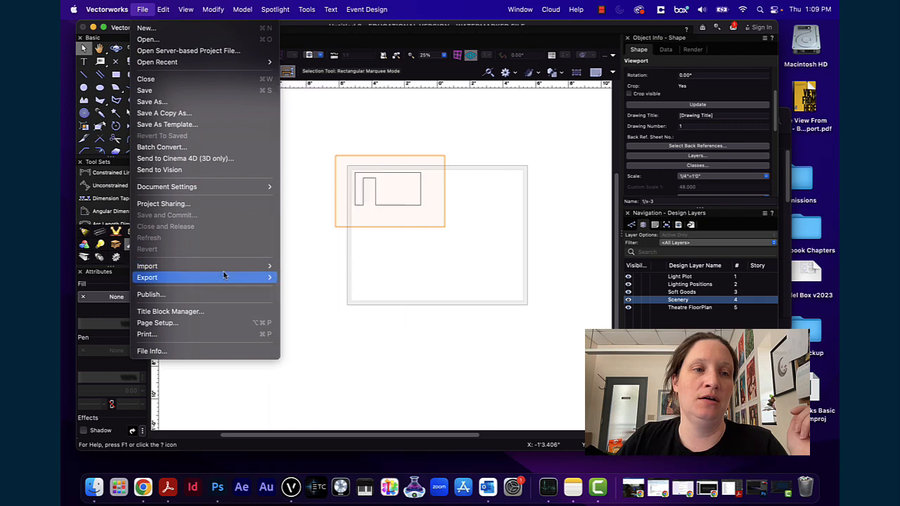
mouse_move(223, 279)
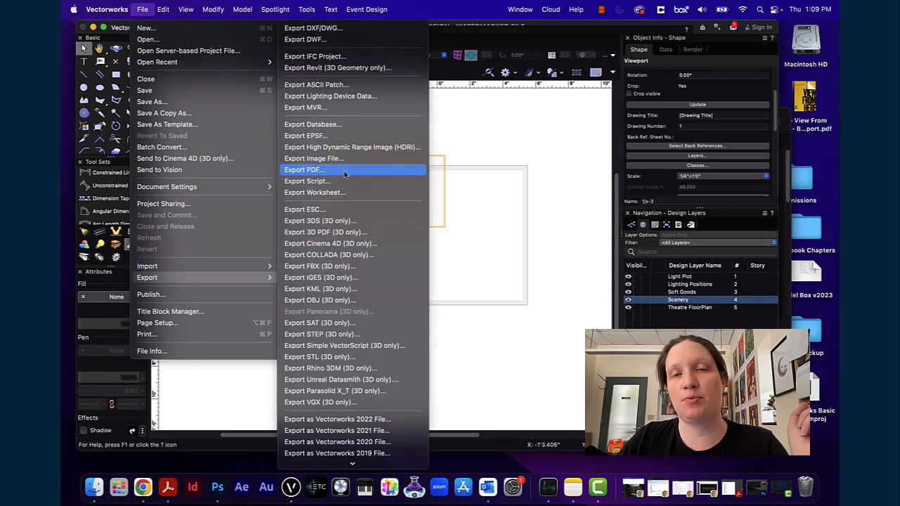
left_click(344, 173)
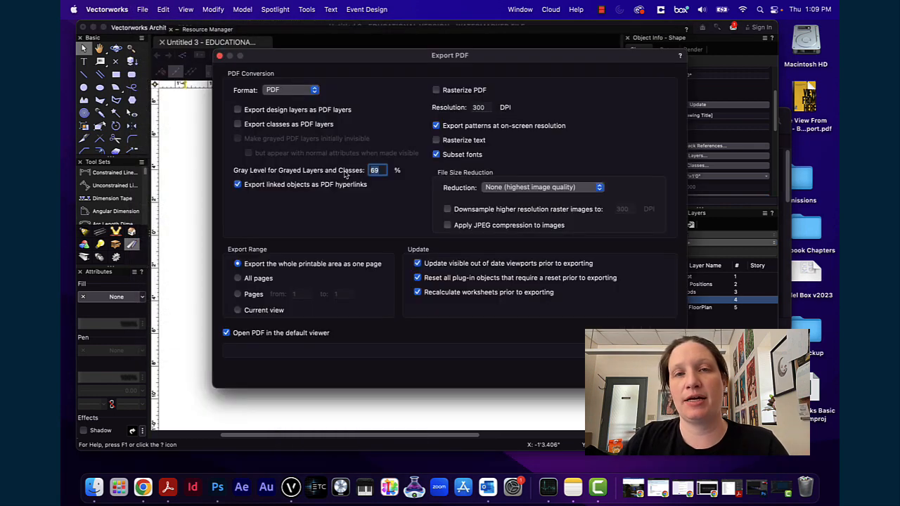
left_click(652, 371)
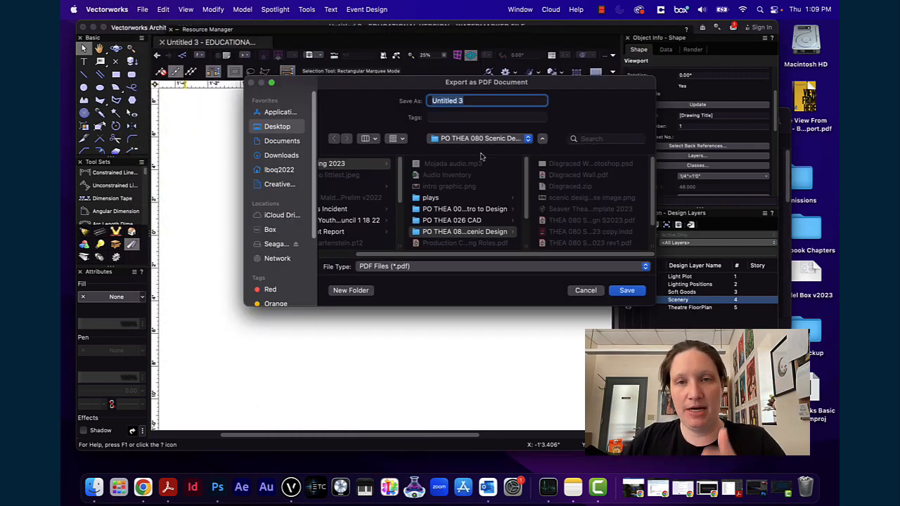
left_click(275, 142)
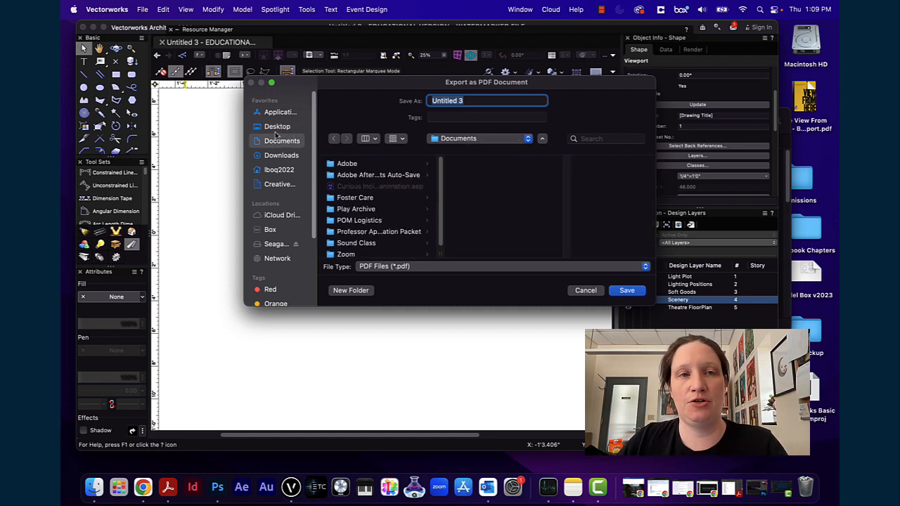
left_click(277, 126)
left_click(627, 290)
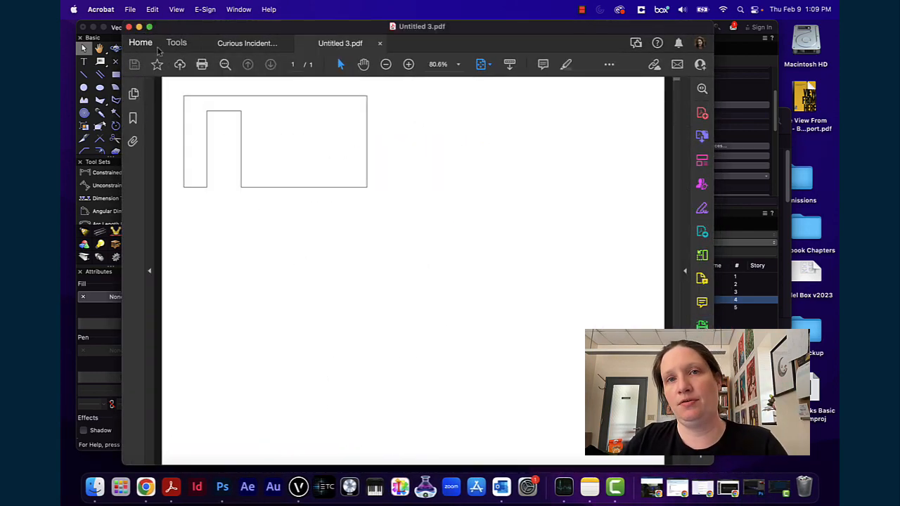
left_click(139, 27)
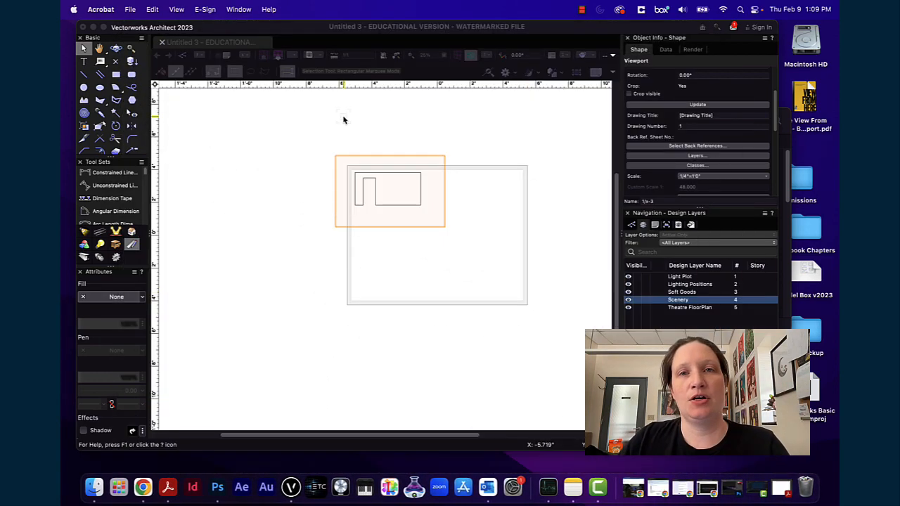